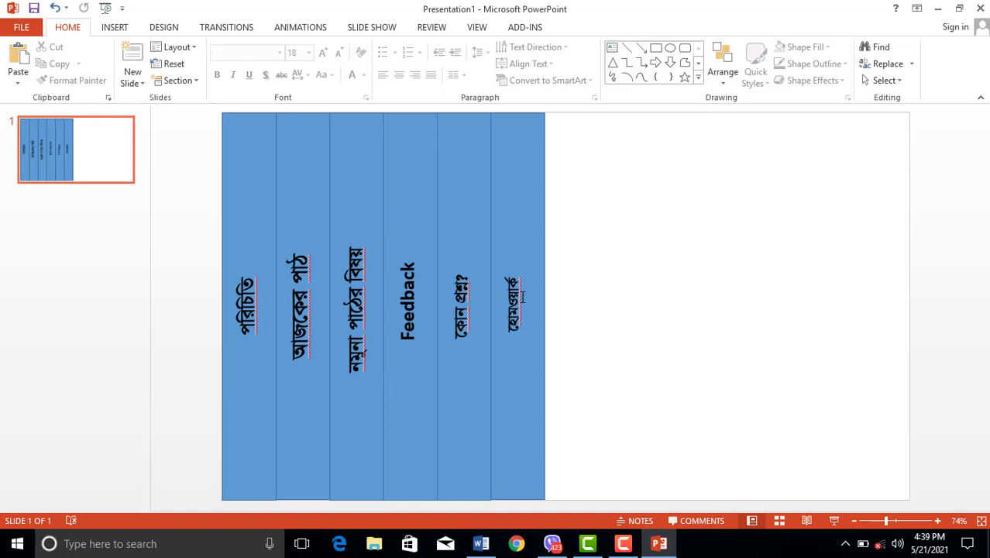
Merge the পরিচিতি text with the first strip using Combine
click(254, 208)
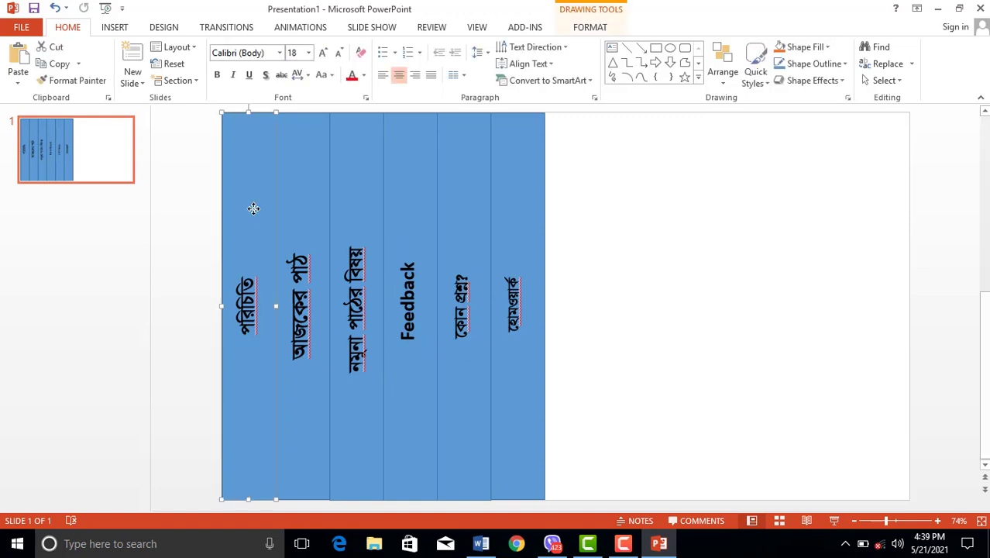
click(245, 283)
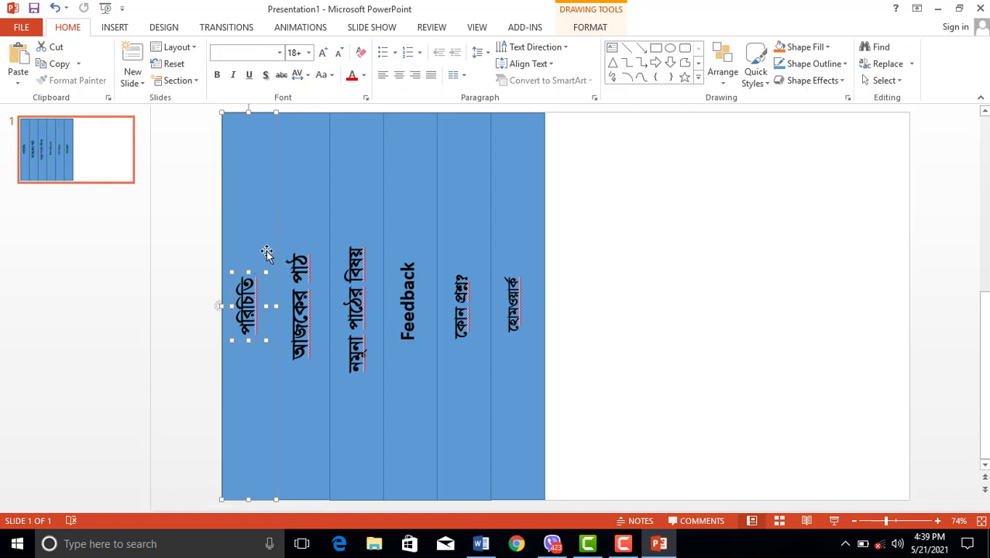
click(116, 28)
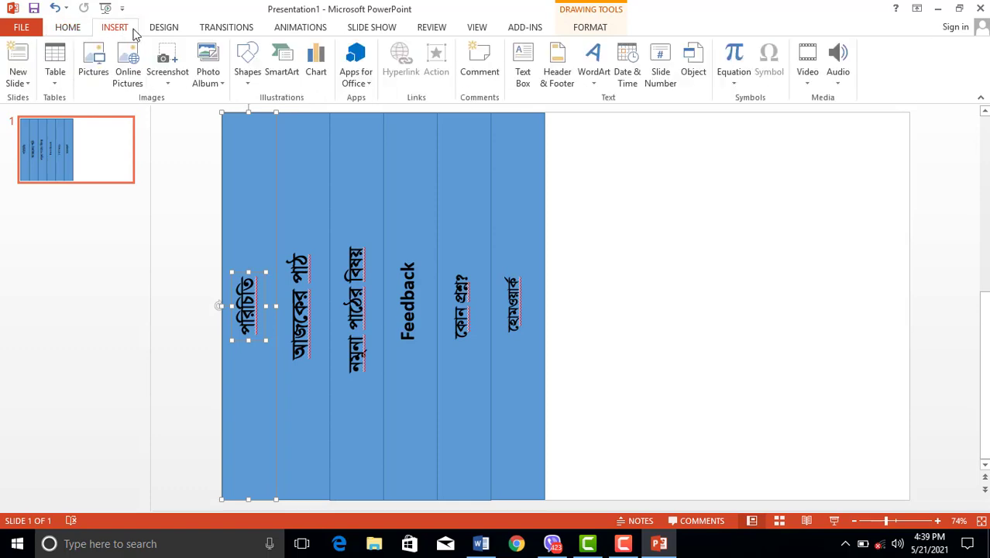
click(596, 32)
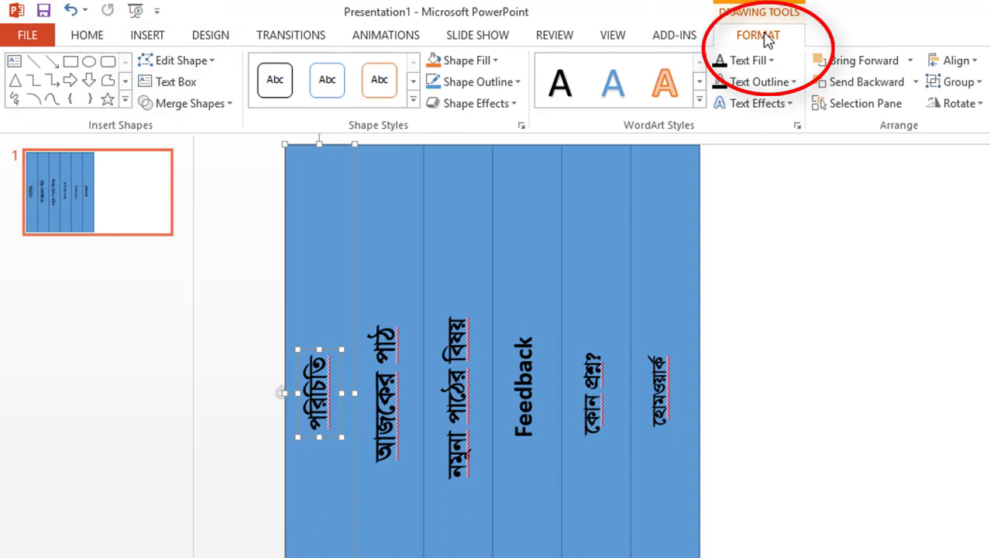
click(832, 324)
click(318, 245)
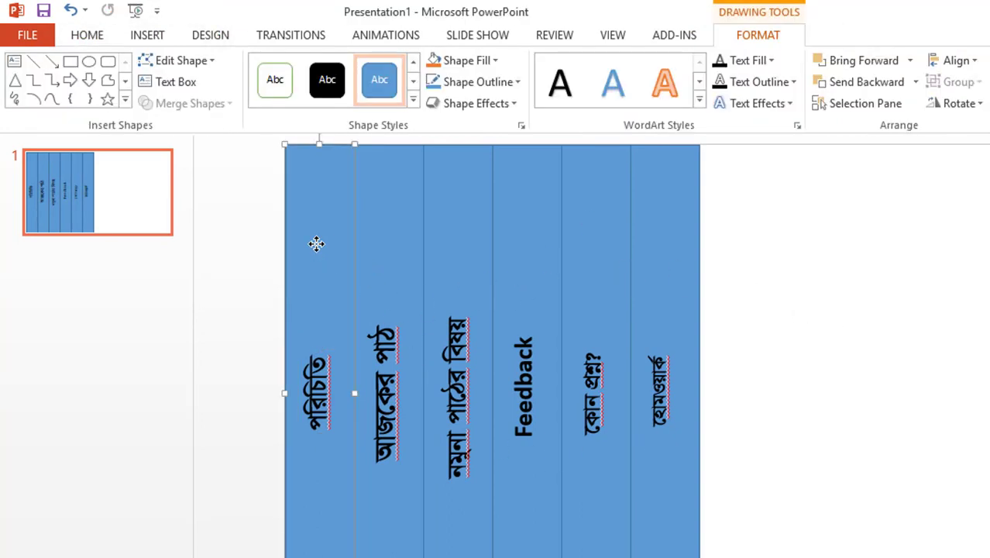
shift+click(310, 363)
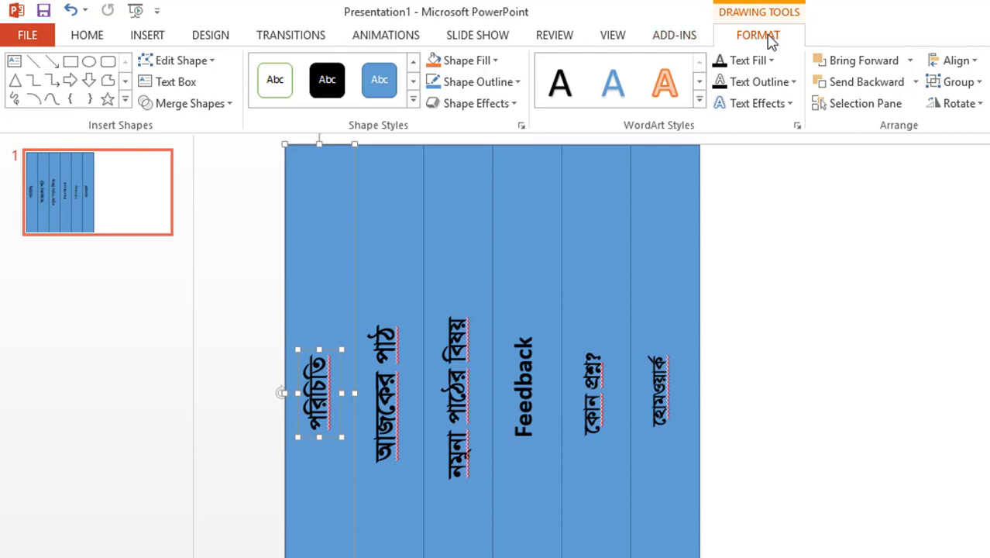
click(229, 106)
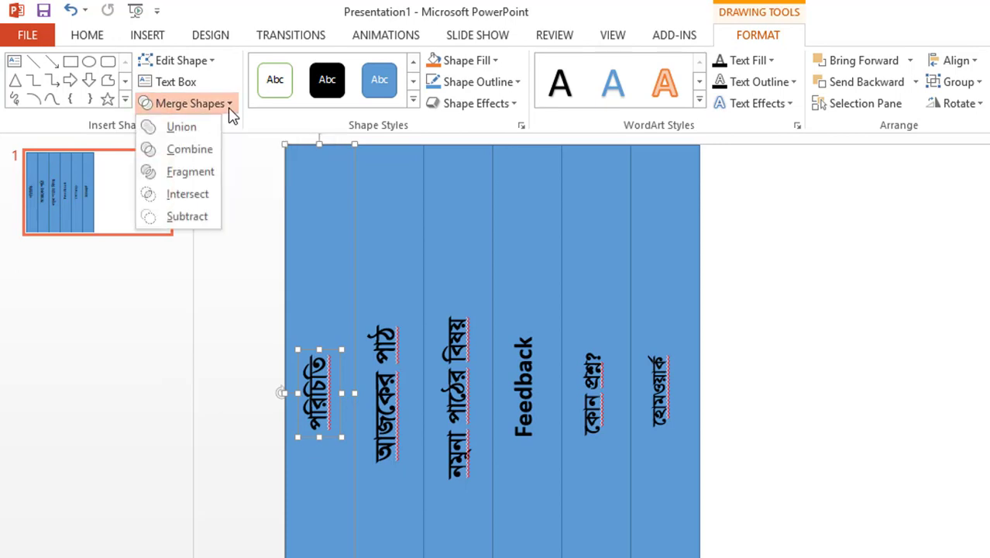
click(230, 113)
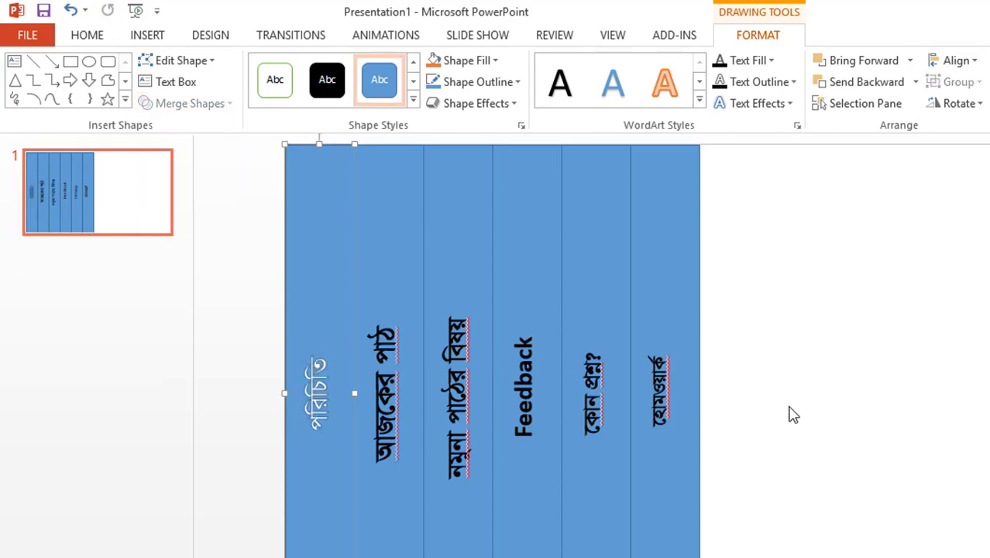
Merge the আজকের পাঠ text with the second strip using Combine
click(395, 251)
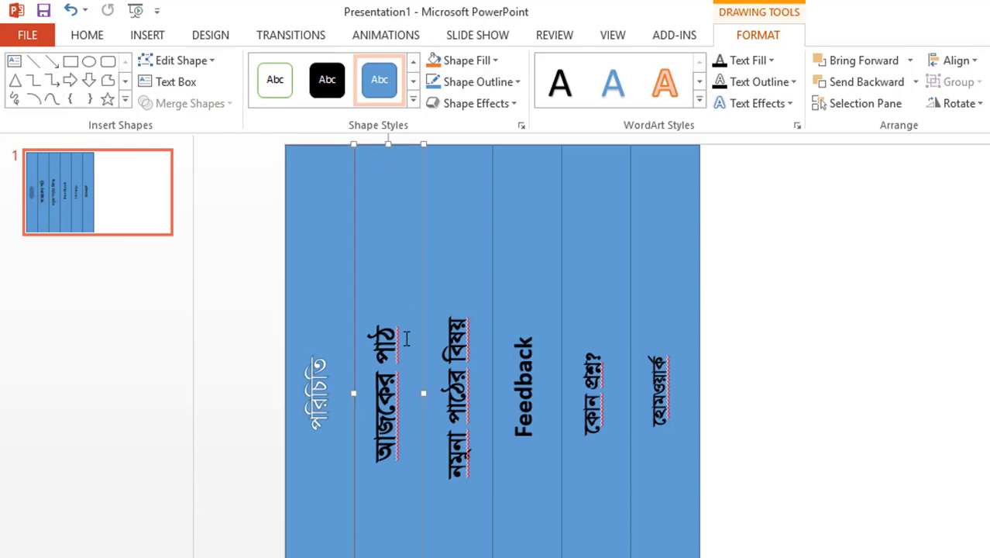
shift+click(388, 386)
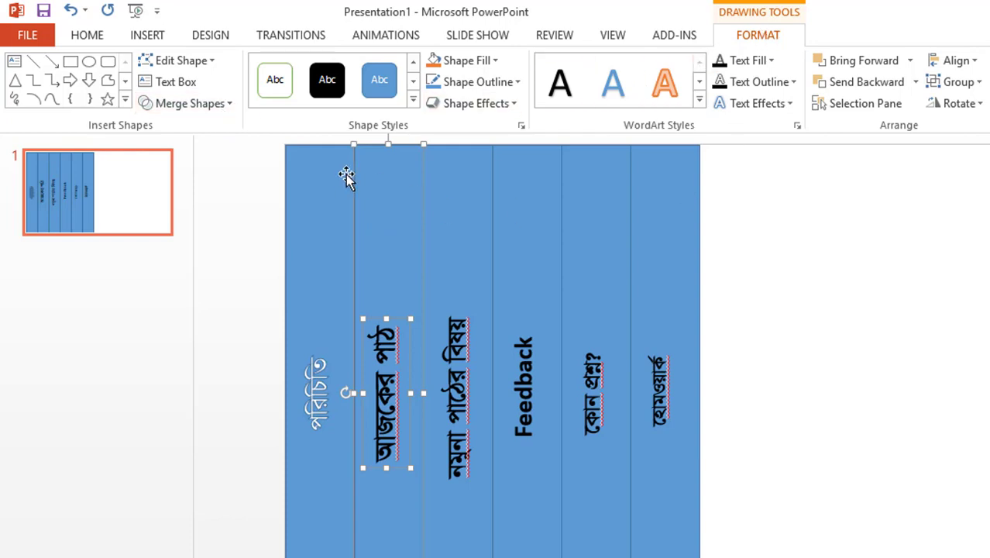
click(227, 107)
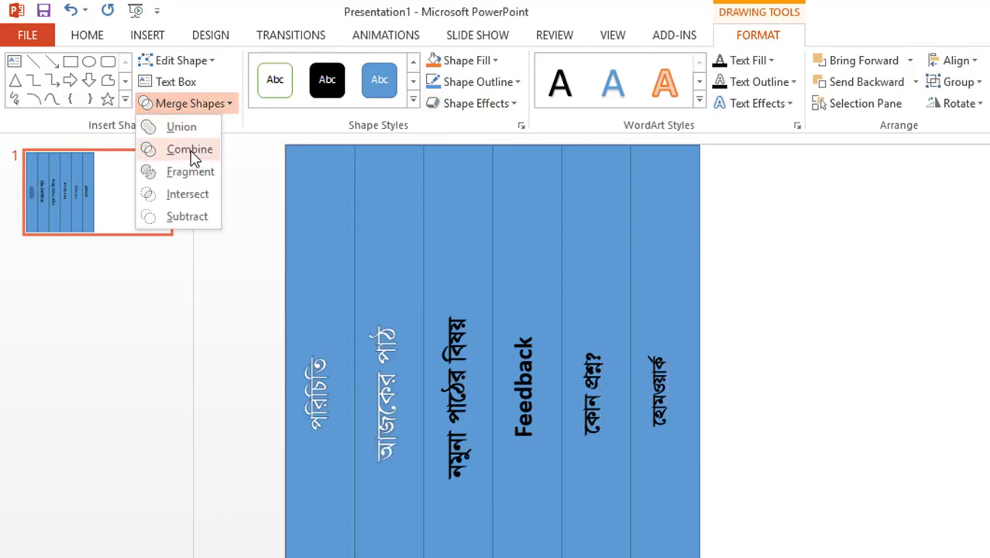
click(159, 148)
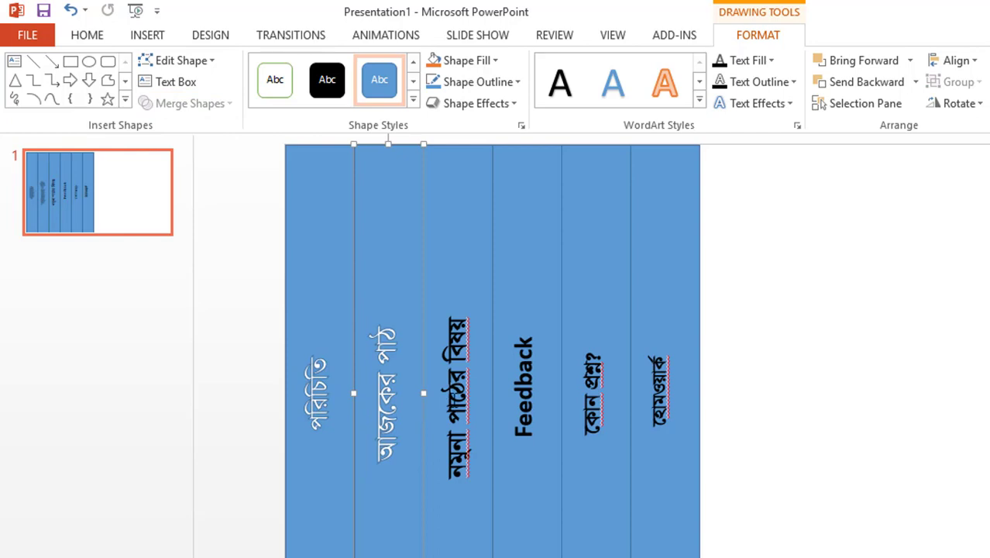
Combine the নমুনা পাঠের বিষয় text with the third strip and the Feedback text with the fourth strip
click(478, 275)
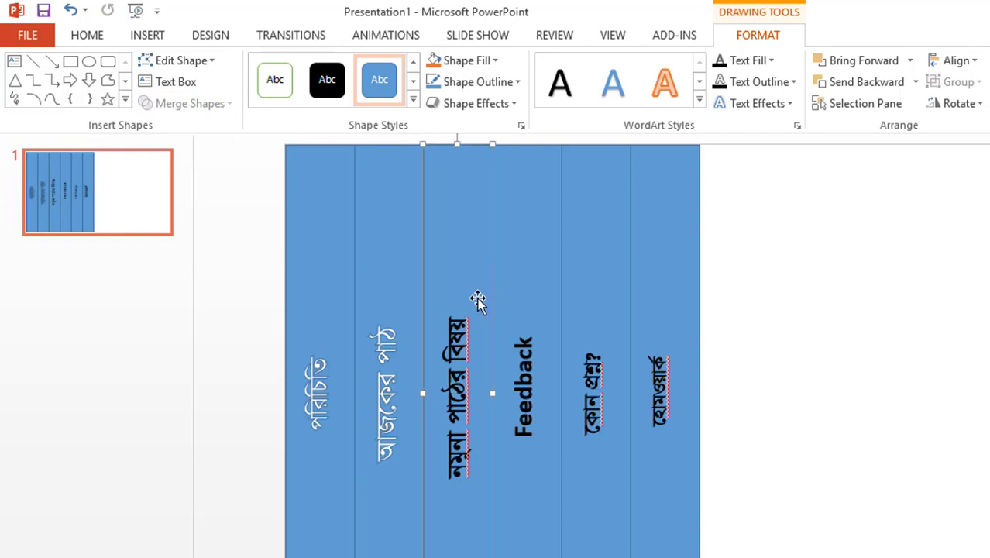
shift+click(464, 339)
click(190, 103)
click(203, 149)
click(513, 283)
shift+click(527, 347)
click(190, 103)
click(203, 148)
Combine the কোন প্রশ্ন? text with the fifth strip and the হোমওয়ার্ক text with the sixth strip
click(596, 294)
shift+click(592, 366)
click(190, 103)
click(203, 149)
click(681, 280)
shift+click(670, 372)
click(190, 103)
click(203, 148)
Remove the outline of the পরিচিতি strip and fill the strip with the standard orange colour
click(249, 246)
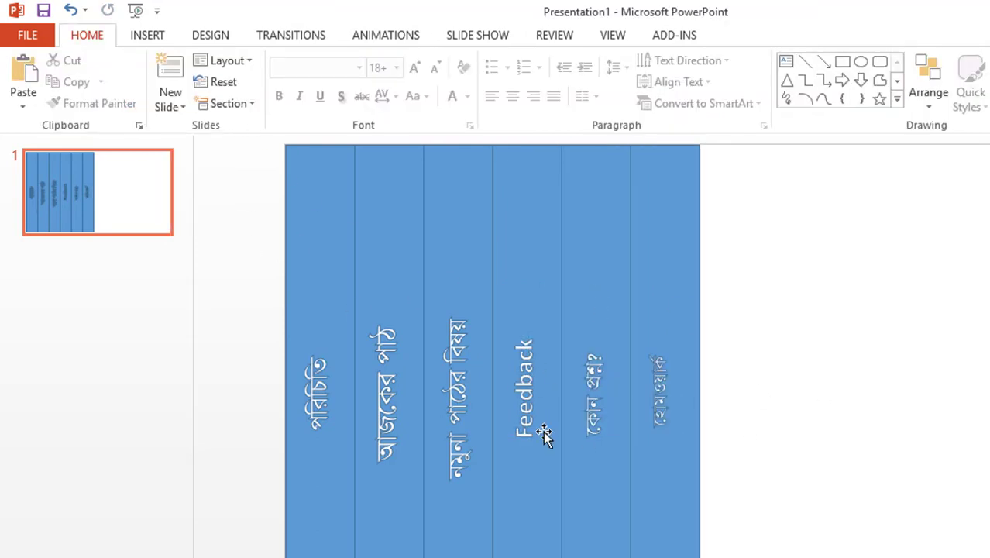
click(322, 399)
click(387, 232)
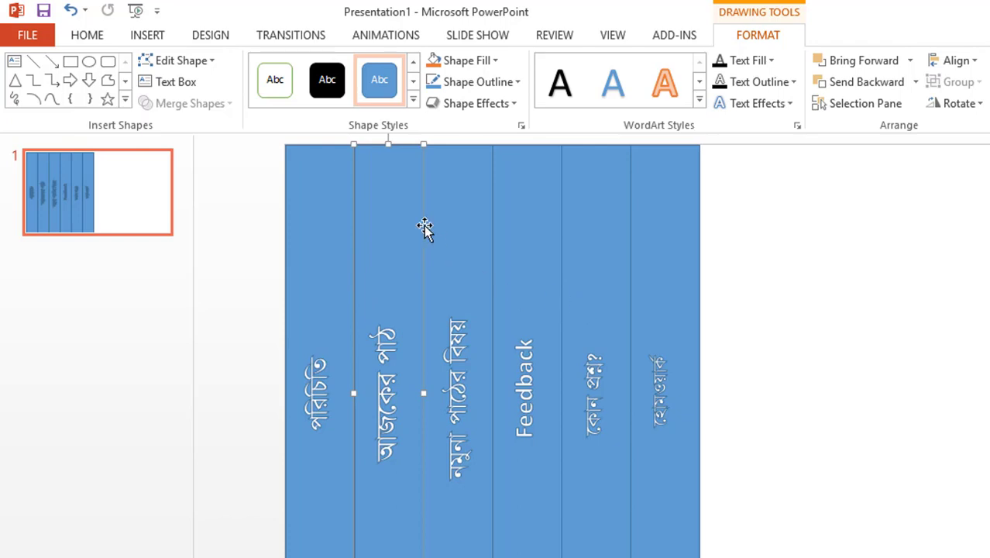
click(327, 200)
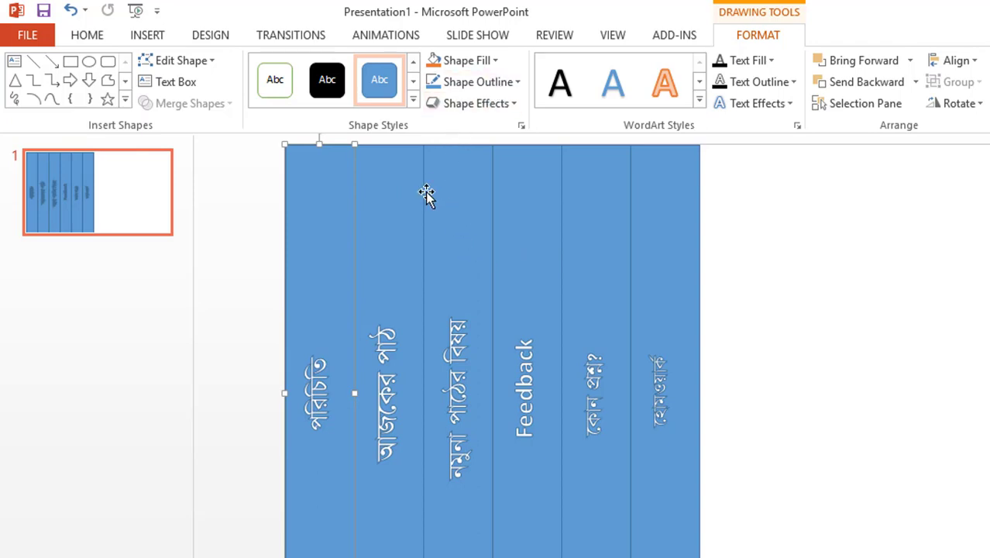
click(500, 82)
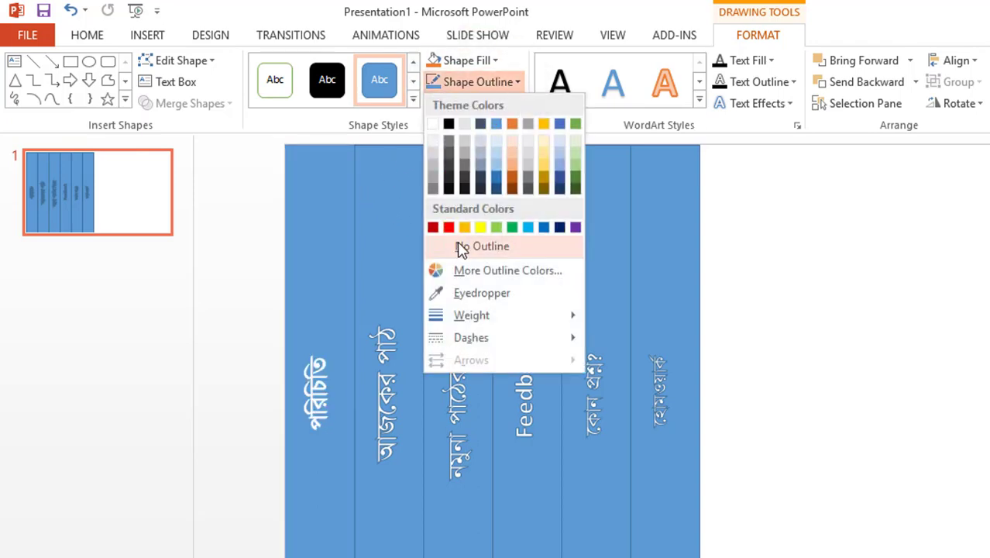
click(460, 247)
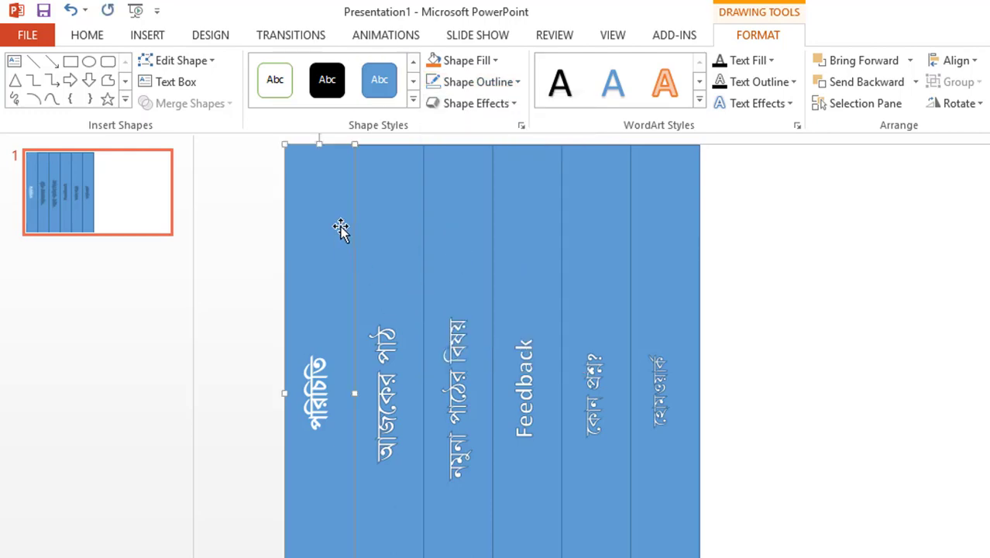
click(489, 62)
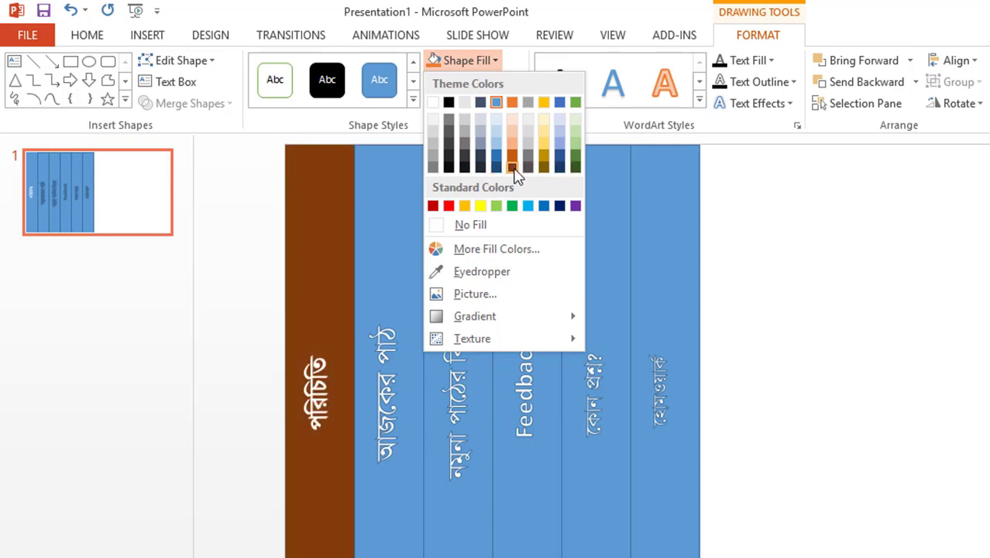
click(465, 206)
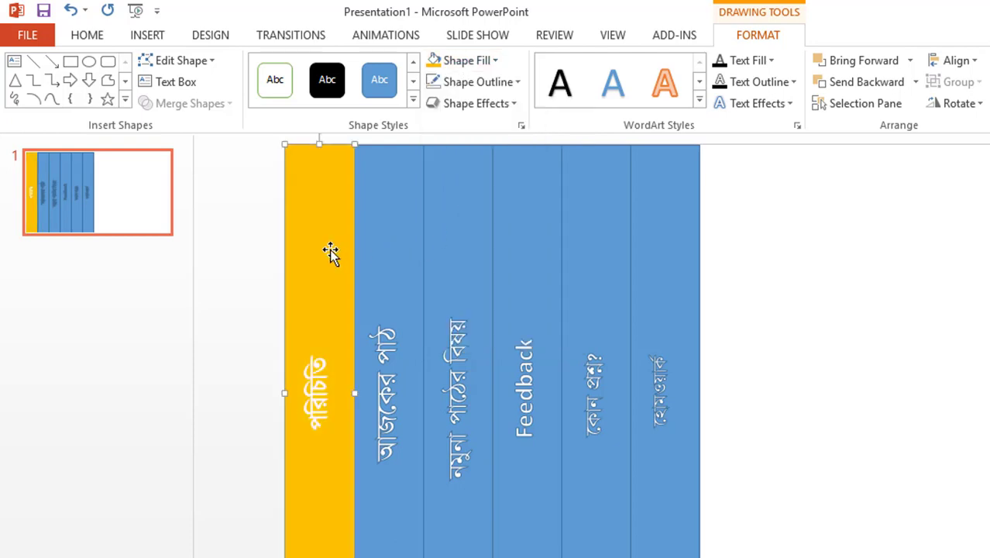
Fill the আজকের পাঠ strip with standard green and the নমুনা পাঠের বিষয় strip with standard purple
click(411, 229)
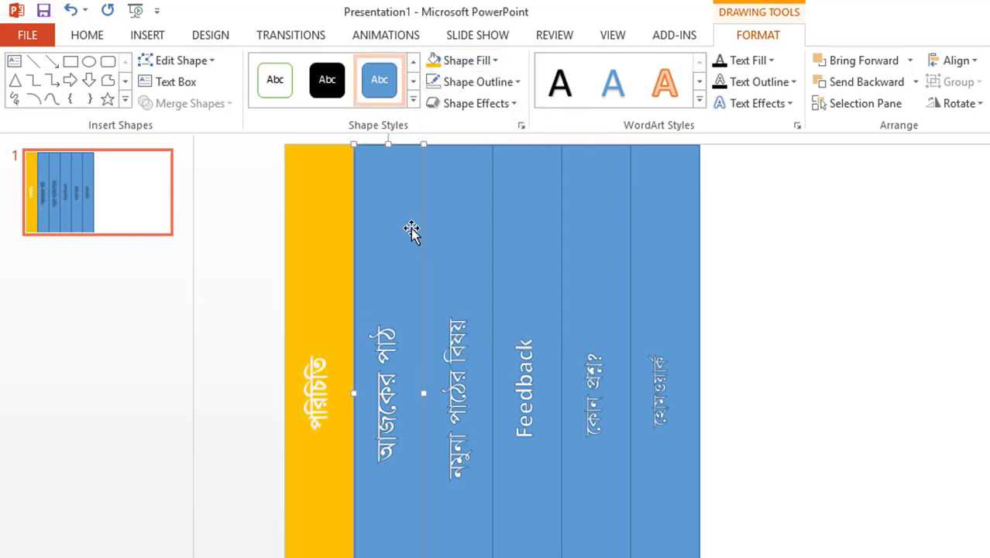
click(494, 62)
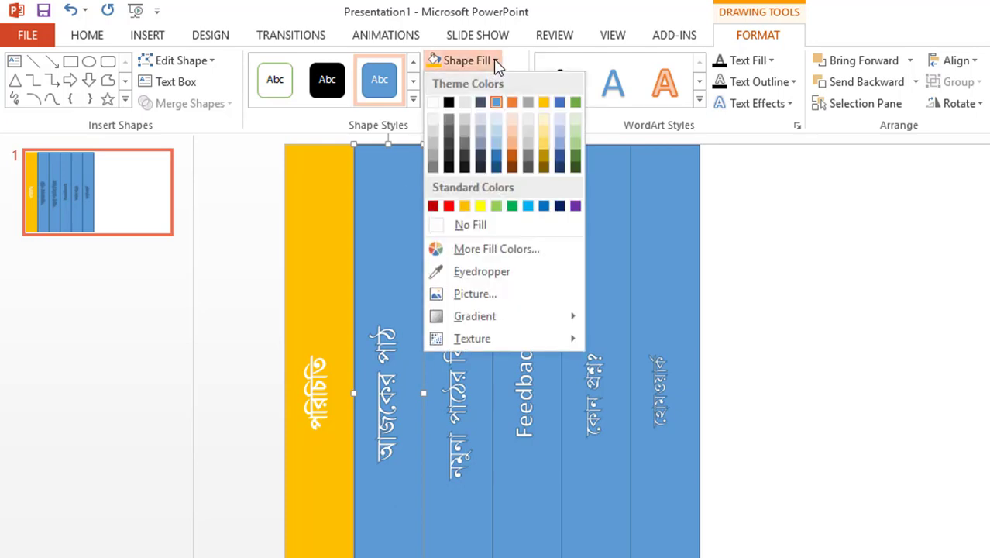
click(512, 207)
click(476, 186)
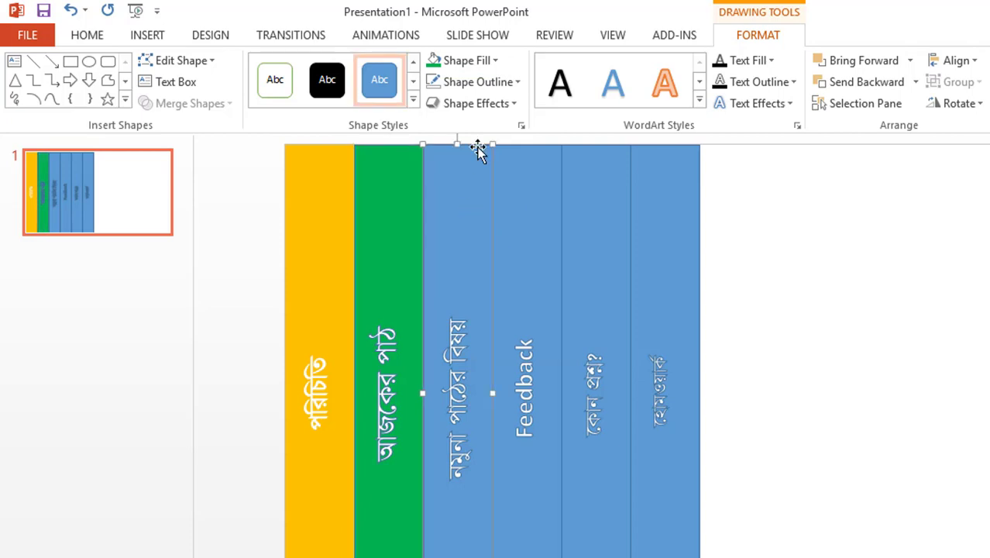
click(490, 62)
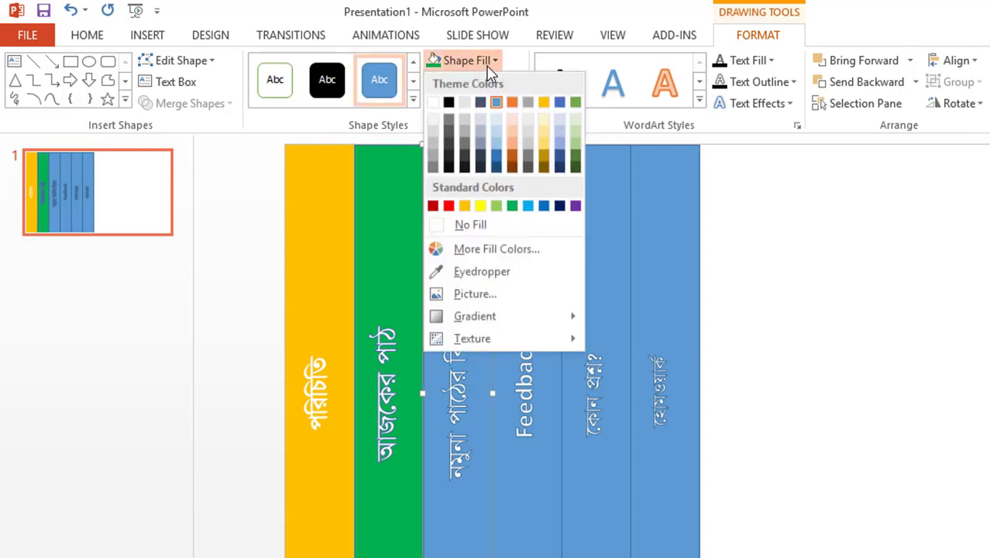
click(575, 206)
Fill the Feedback strip with standard light blue and the কোন প্রশ্ন? strip with the darkest blue theme shade
click(542, 240)
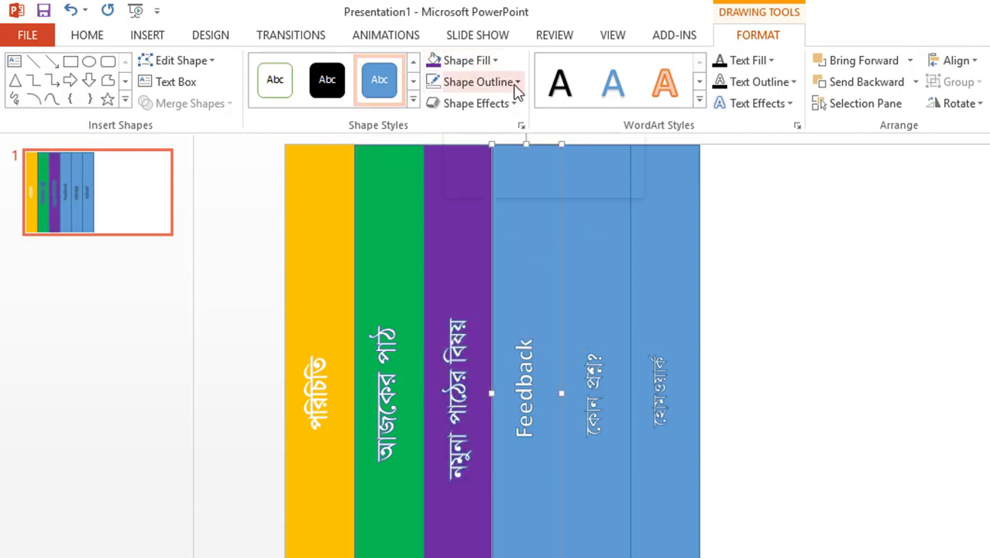
click(467, 60)
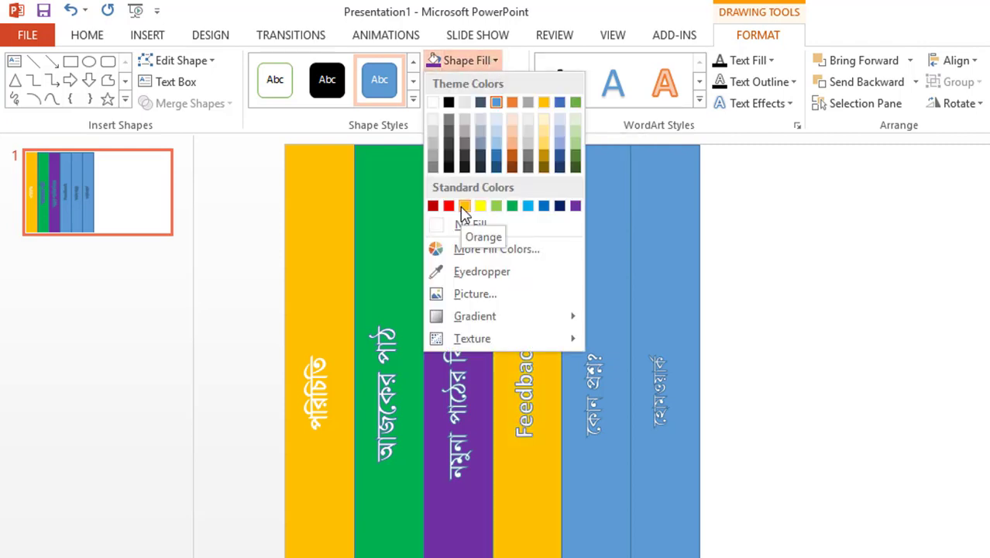
click(528, 205)
click(590, 263)
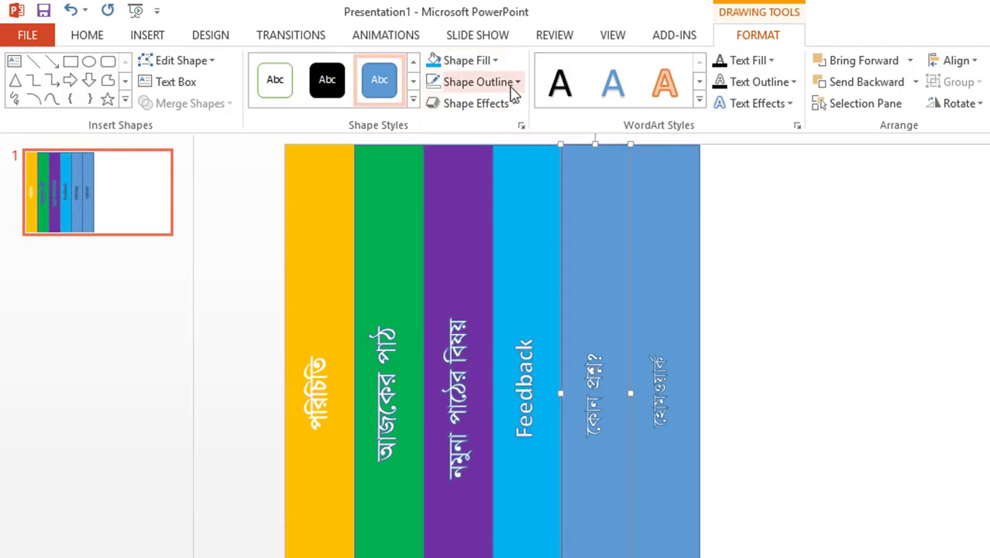
click(484, 61)
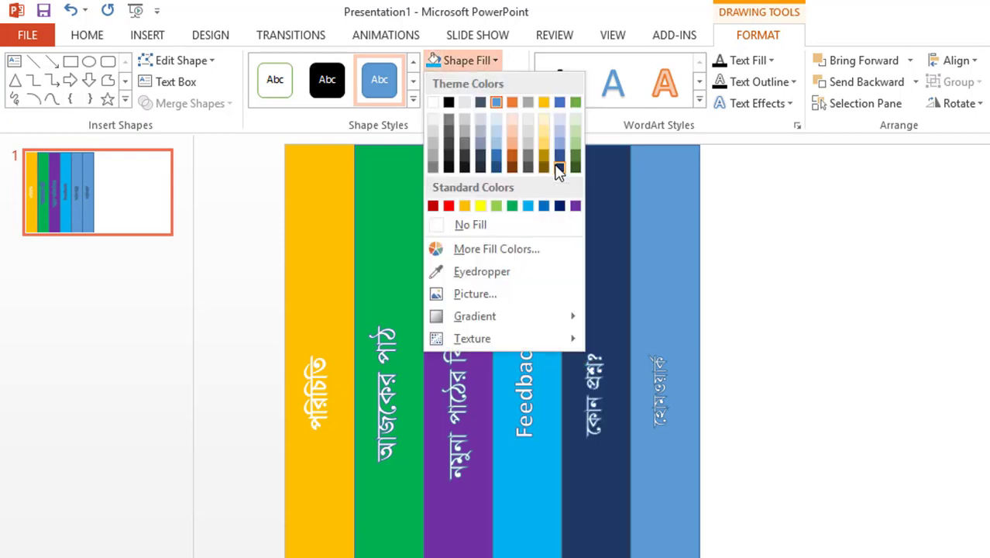
click(559, 165)
Fill the হোমওয়ার্ক strip with the standard yellow colour and deselect it
click(666, 244)
click(510, 82)
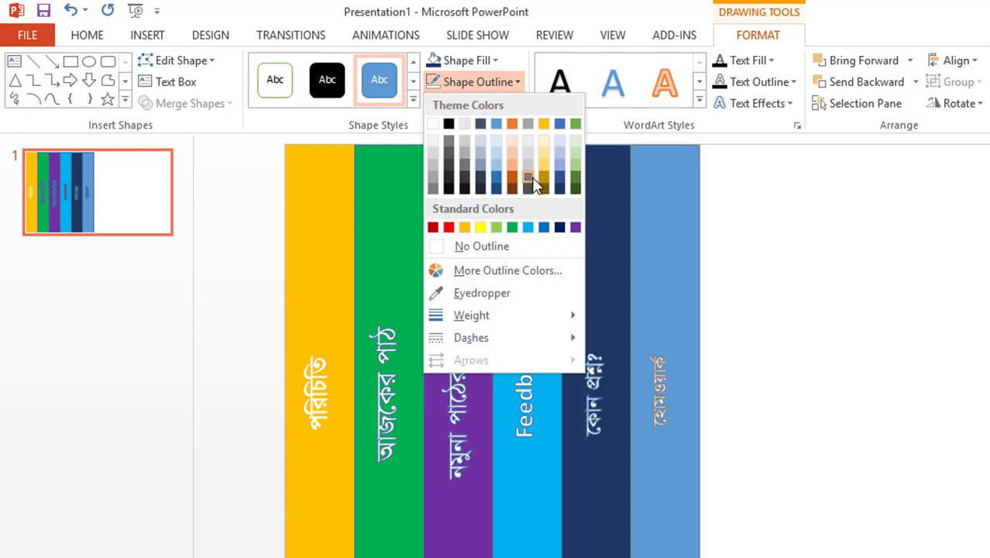
click(464, 227)
click(498, 61)
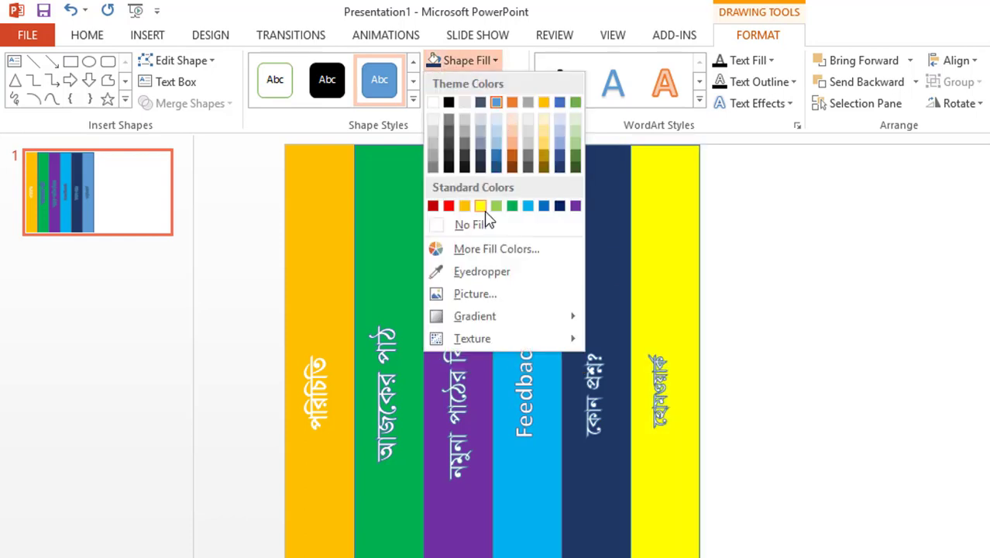
click(481, 205)
click(858, 327)
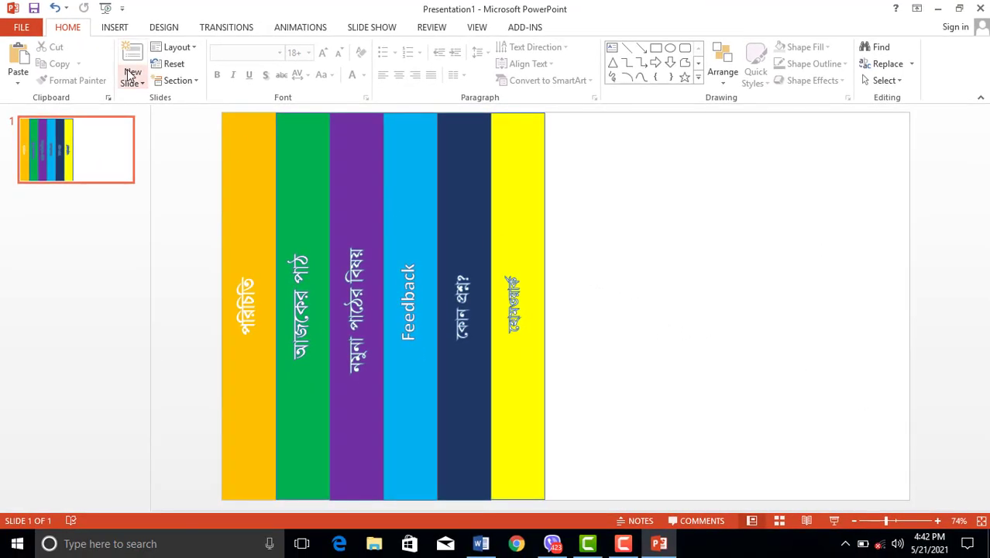
Insert an empty text box in the blank area of the slide beside the yellow strip
click(116, 29)
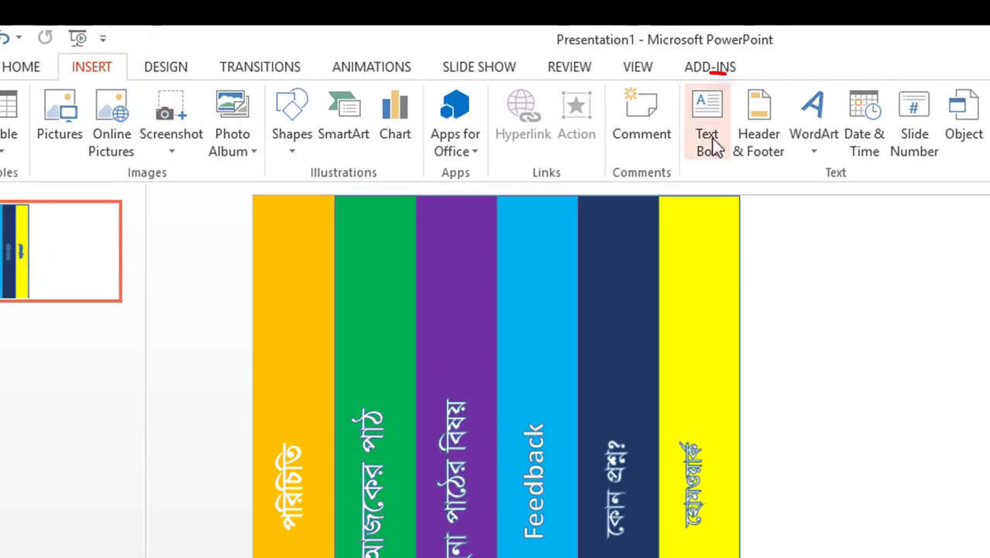
click(714, 144)
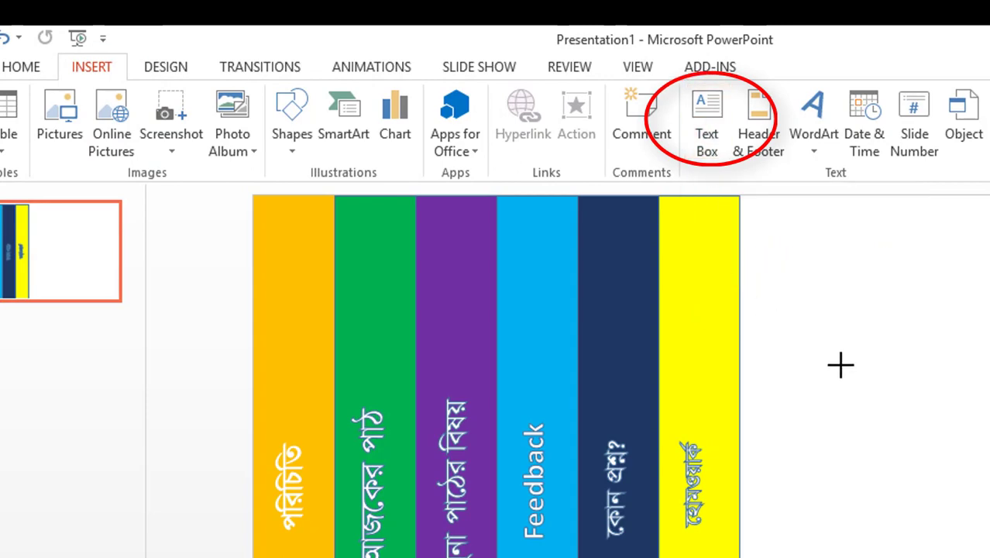
drag(806, 335, 984, 534)
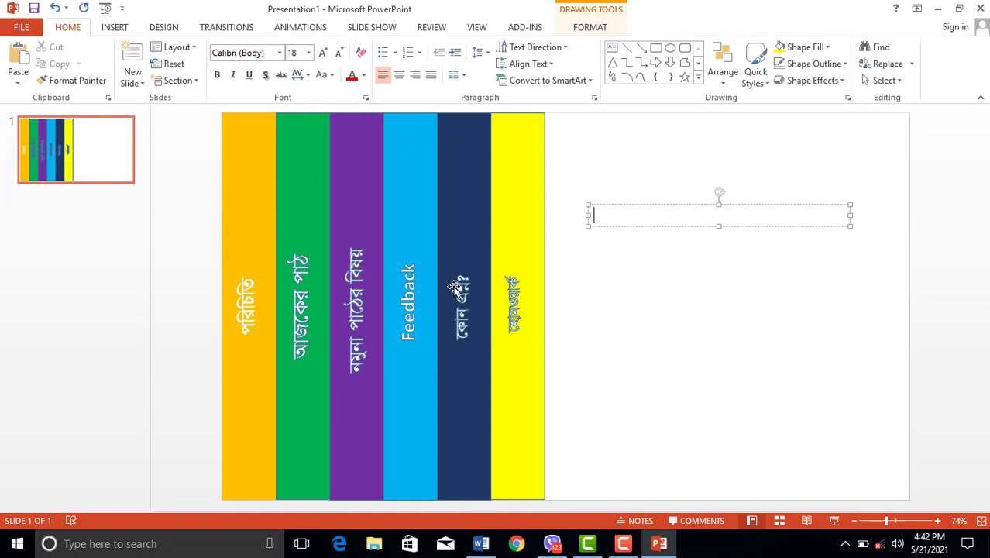
Copy the first three numbered section titles from the Word document 1.docx and paste them into the empty text box in PowerPoint
click(481, 543)
scroll(317, 320, up, 3)
drag(196, 134, 358, 197)
key(ctrl+c)
click(658, 543)
key(ctrl+v)
Copy section titles 4 to 6 from the Word document and paste them below the first three in the slide's text box
click(481, 543)
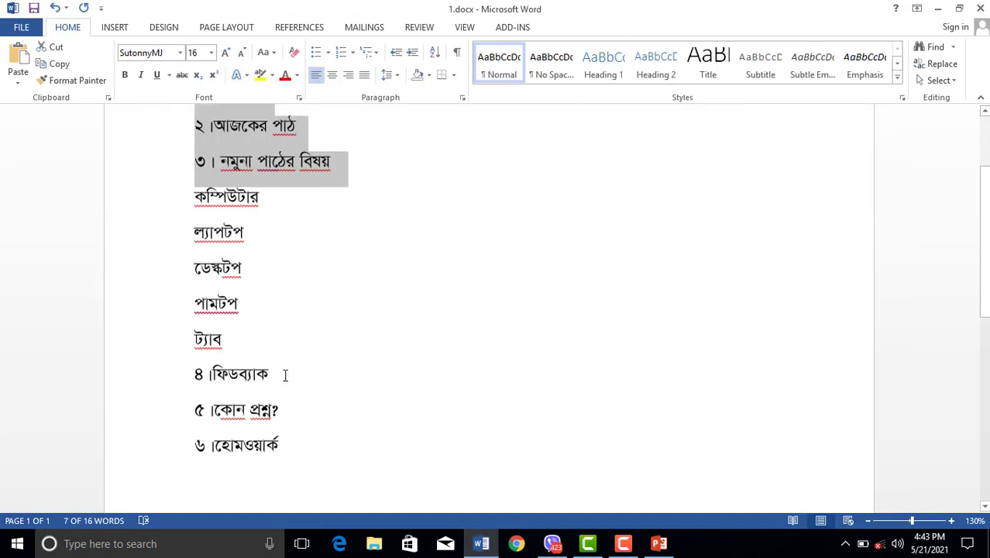
drag(194, 376, 303, 433)
key(ctrl+c)
click(659, 543)
key(ctrl+v)
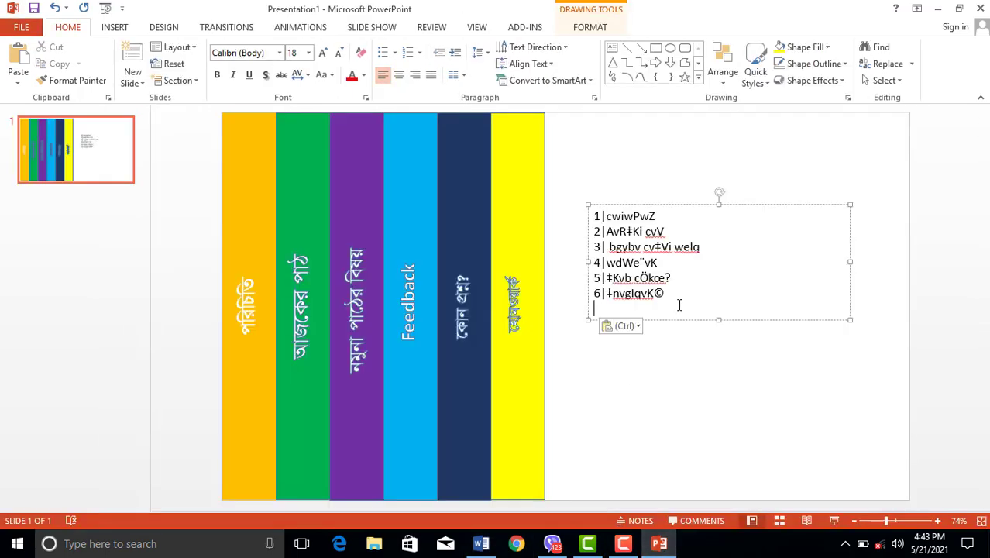
Set the font of all six pasted lines to SutonnyMJ
drag(679, 303, 596, 217)
click(280, 54)
click(245, 139)
Insert a space between the number mark and the title in list lines 1, 2, 4, 5 and 6
click(606, 216)
click(607, 232)
click(606, 262)
click(606, 278)
click(607, 293)
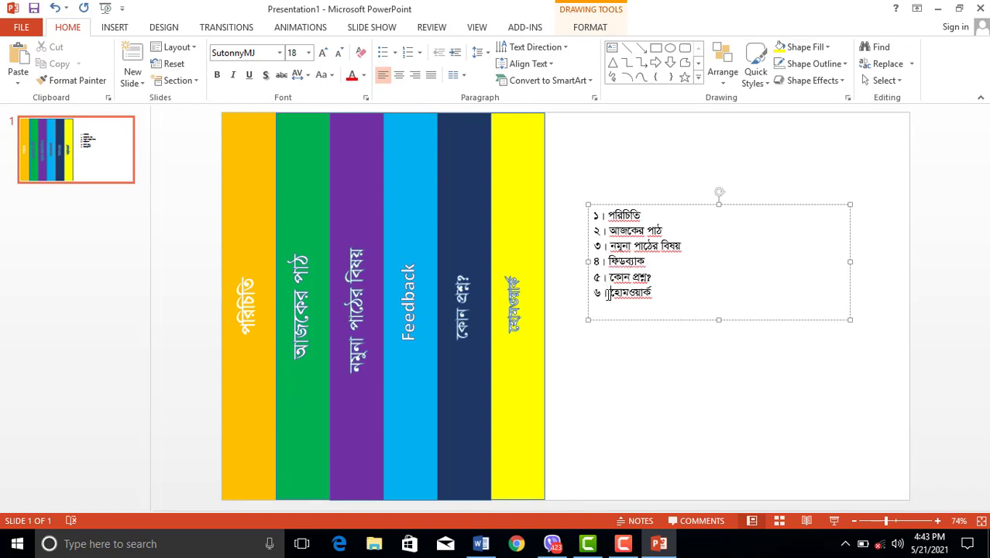
Enlarge all six lines of the numbered list to 36 pt and deselect the text box
drag(666, 299, 592, 211)
key(ctrl+shift+period)
key(ctrl+shift+period)
key(ctrl+shift+period)
key(ctrl+shift+period)
key(ctrl+shift+period)
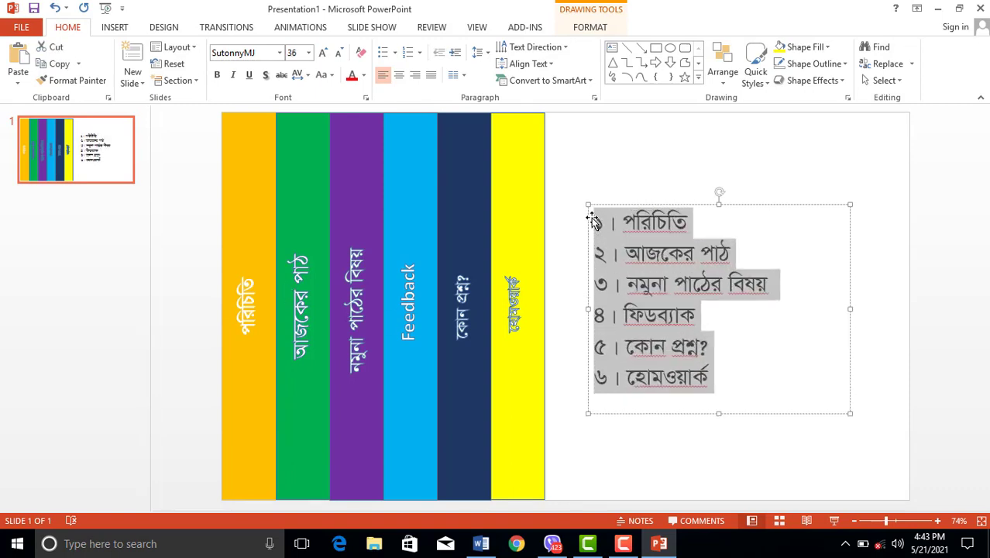
click(759, 180)
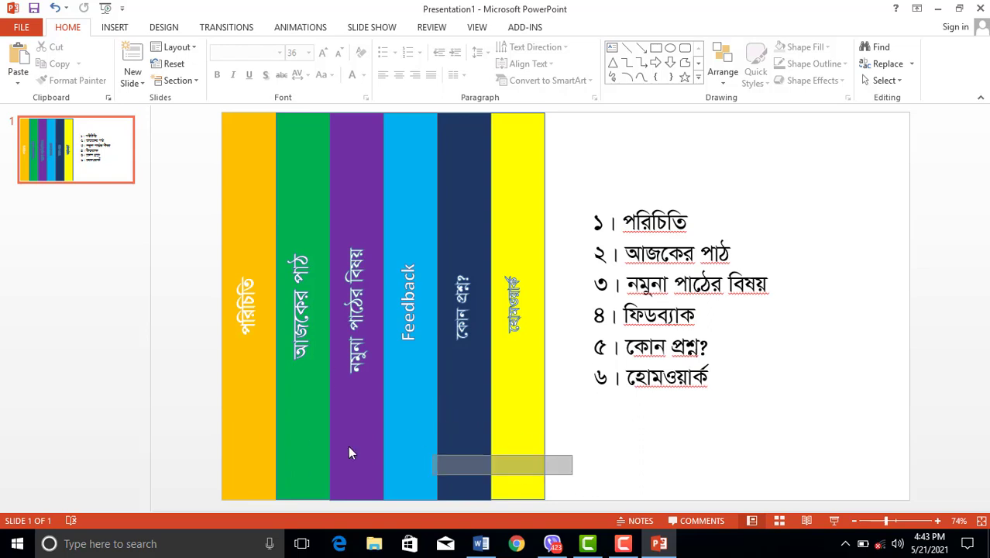
Apply the Fly In entrance animation to all six coloured strips together and check it in the slide show
click(240, 210)
shift+click(301, 217)
shift+click(354, 211)
shift+click(411, 205)
shift+click(453, 210)
shift+click(512, 221)
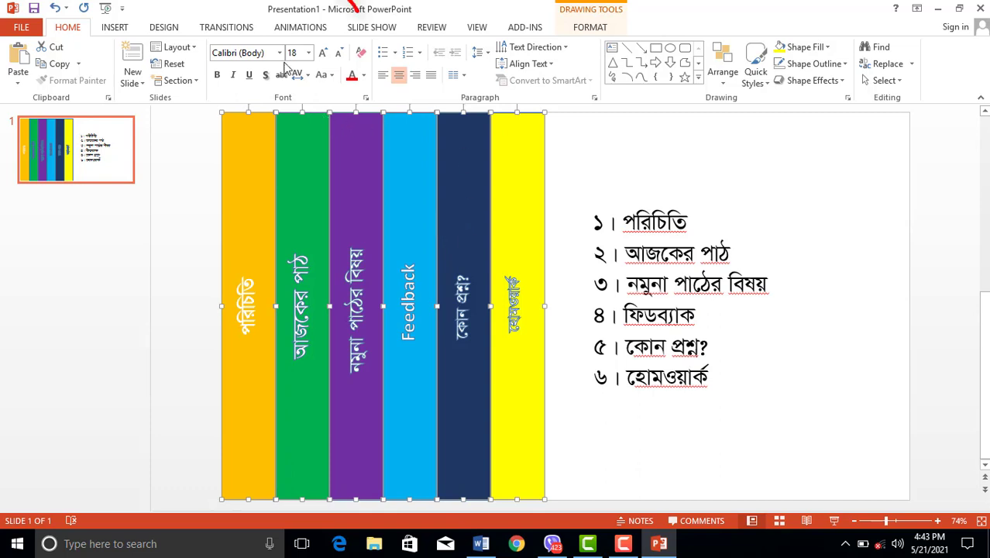
click(301, 28)
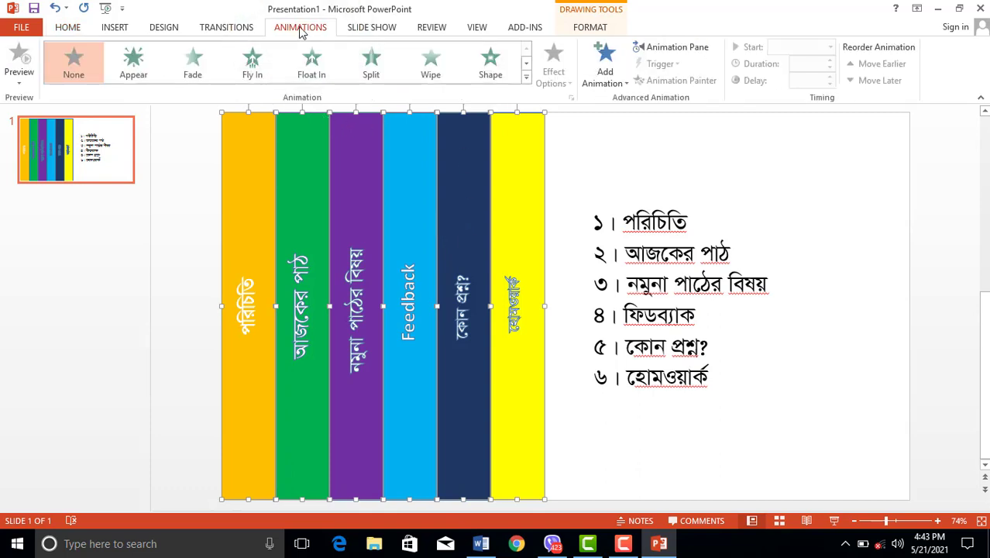
click(256, 63)
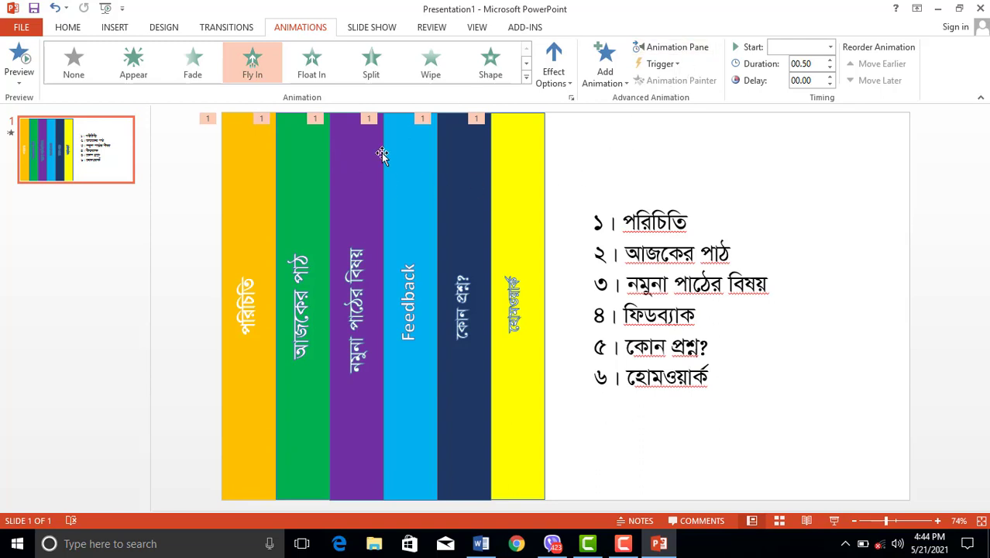
click(835, 525)
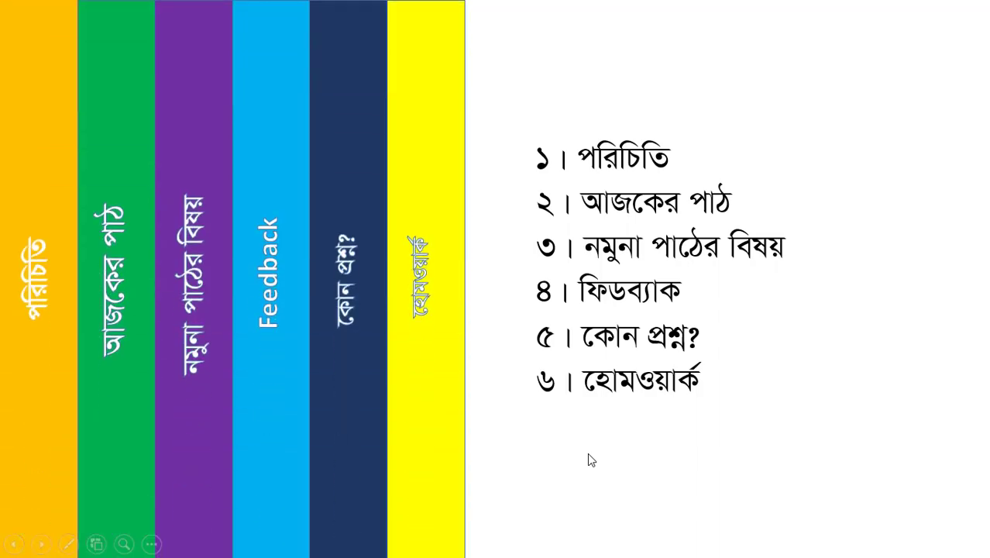
key(Escape)
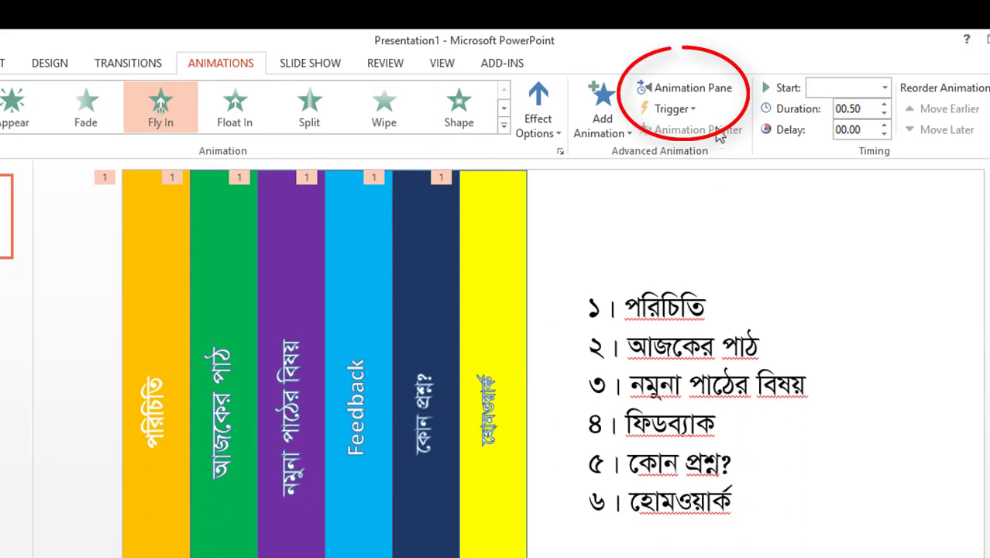
Set the strips' Fly In text animation to group text By 1st Level Paragraphs and check it in the slide show
click(700, 96)
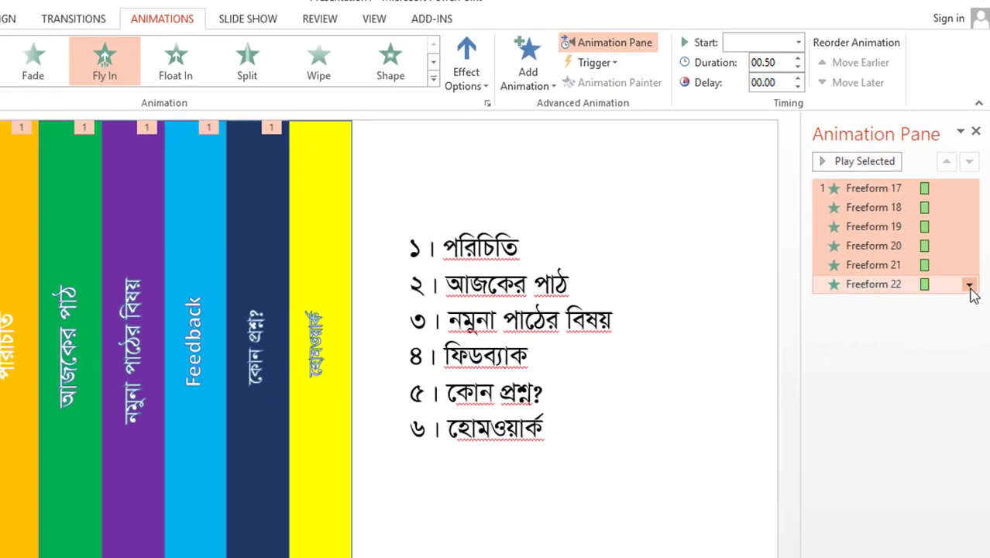
click(969, 286)
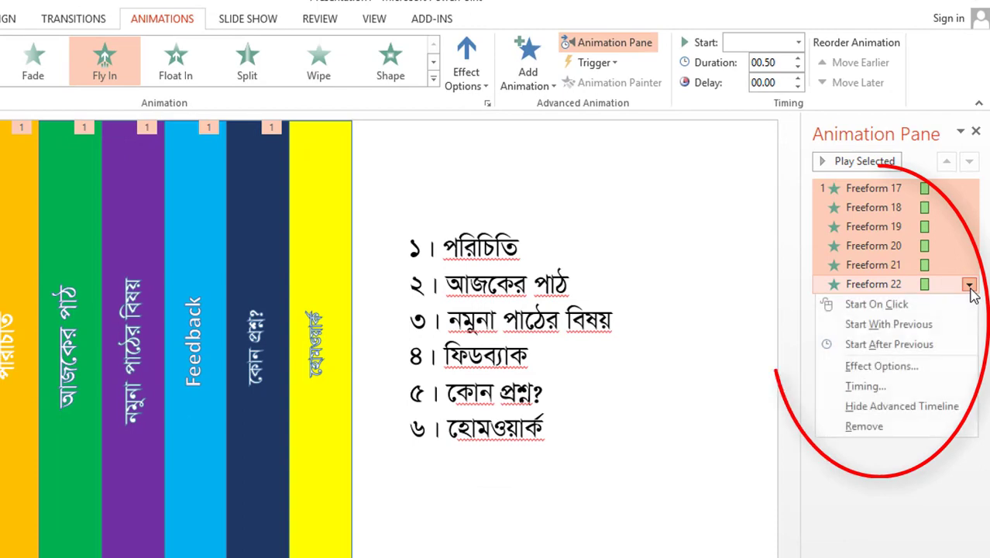
click(918, 374)
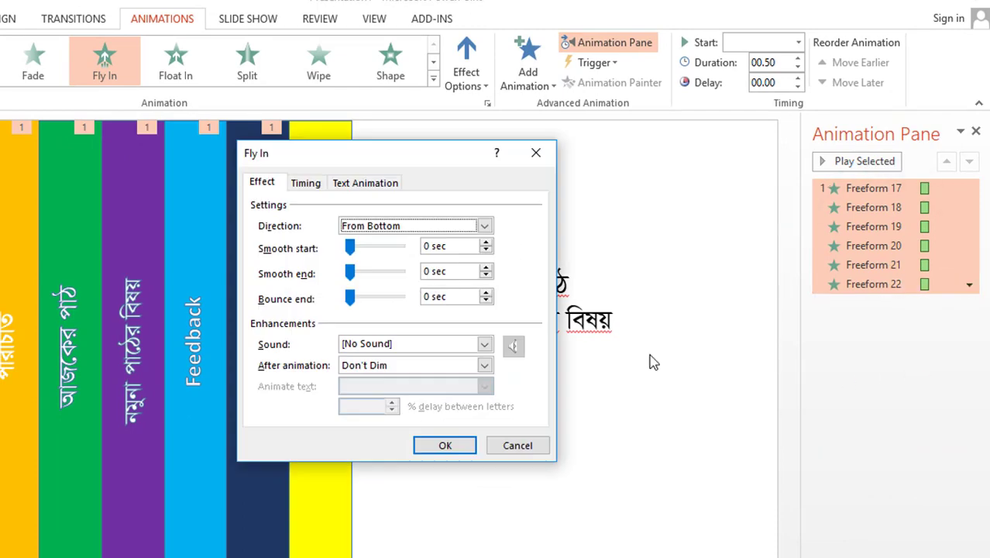
click(379, 184)
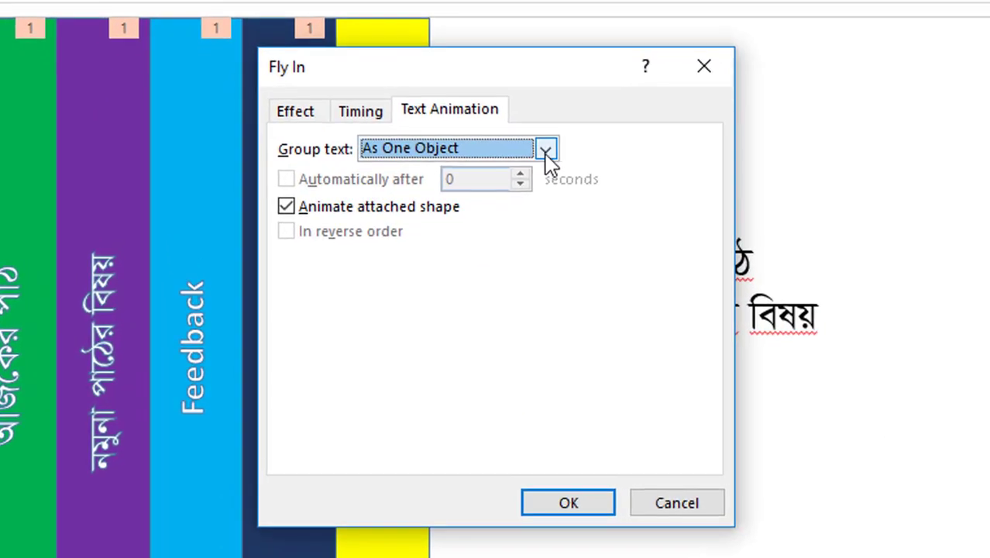
click(546, 149)
click(441, 204)
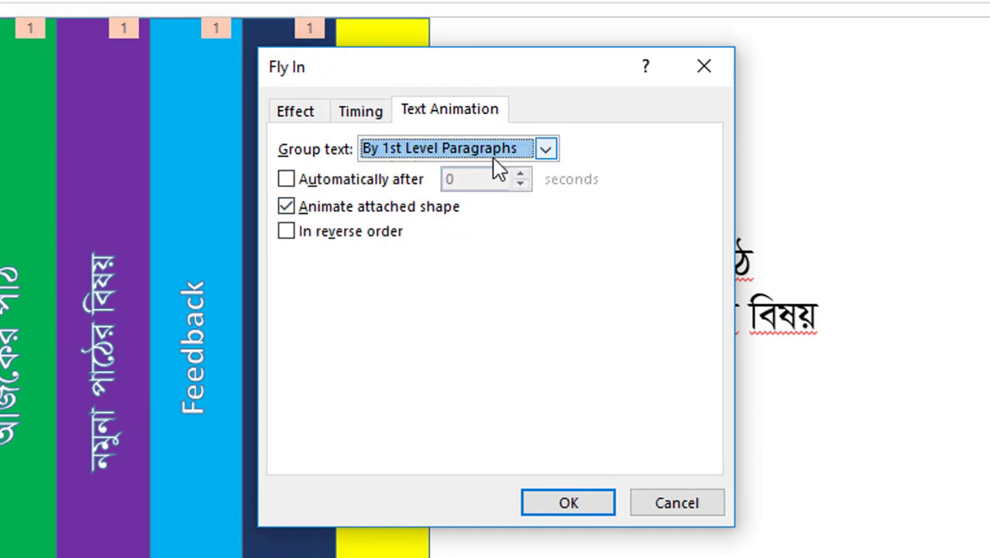
click(568, 503)
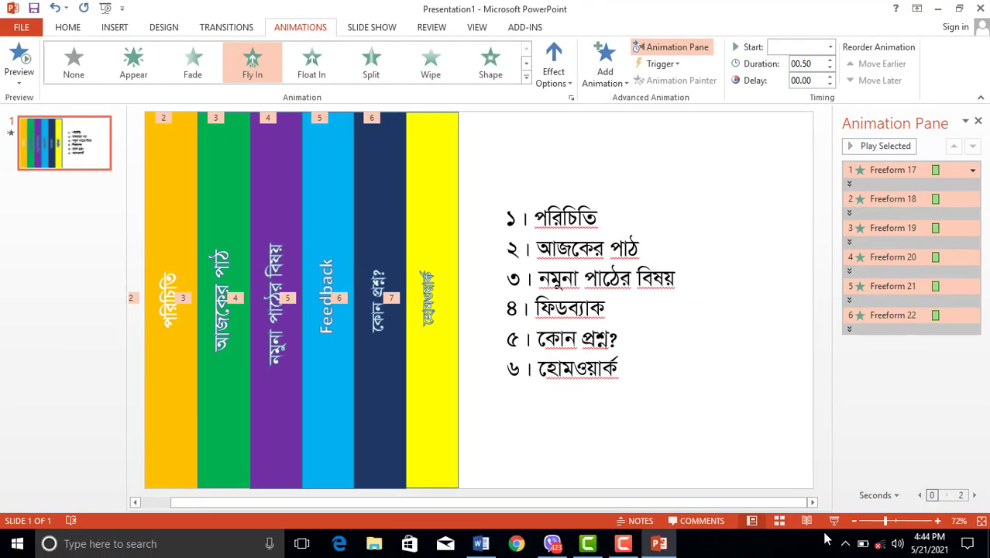
click(836, 523)
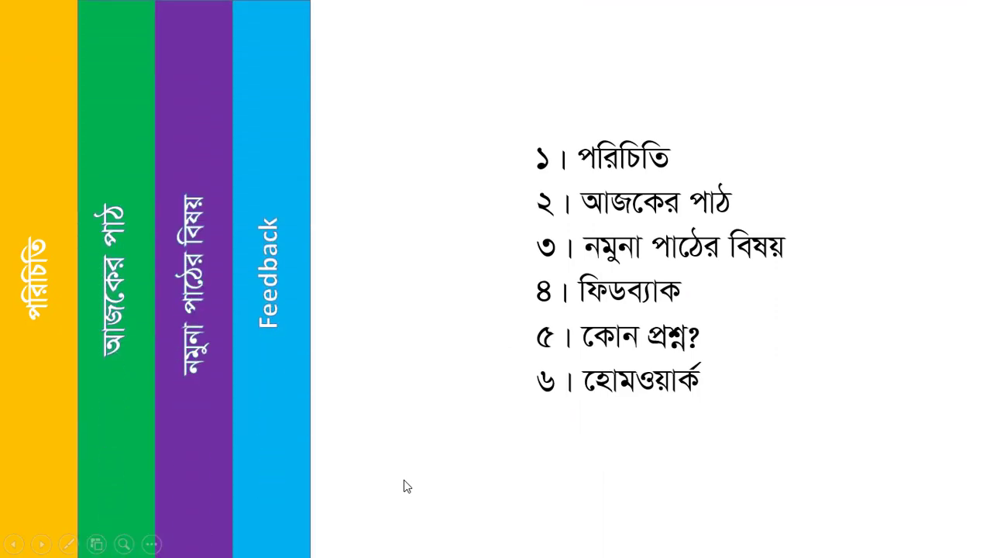
key(Escape)
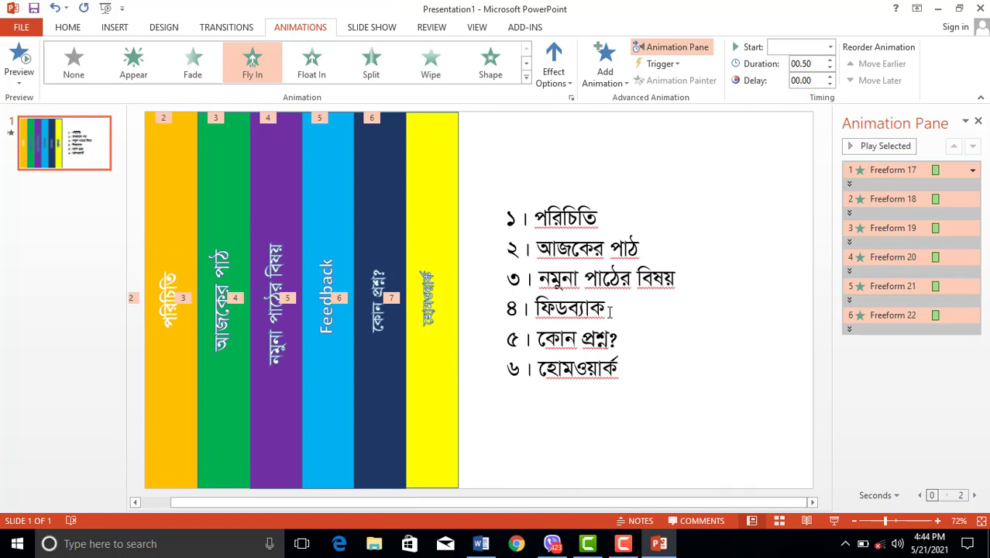
Apply the Zoom entrance animation to all six lines of the numbered list
click(621, 280)
drag(637, 371, 508, 217)
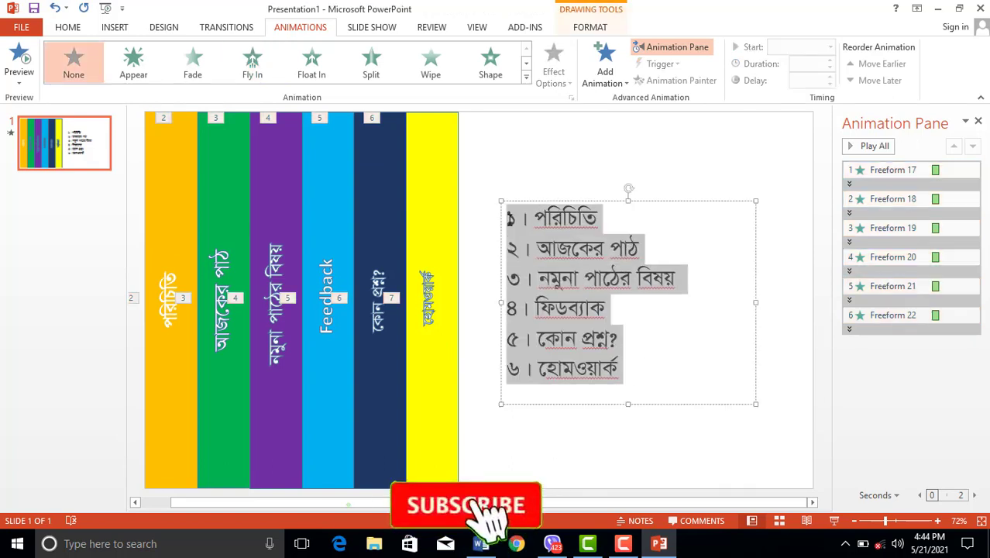
click(527, 78)
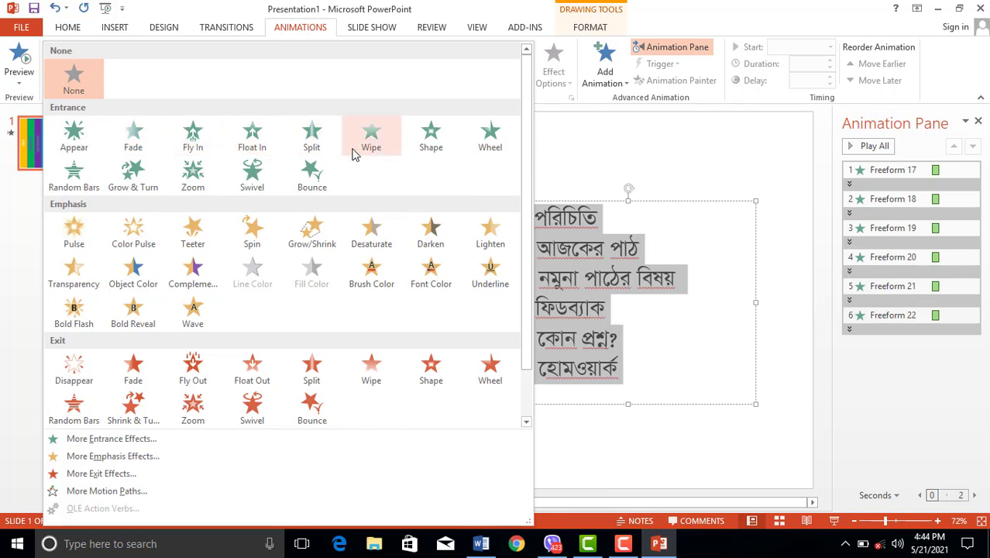
click(193, 174)
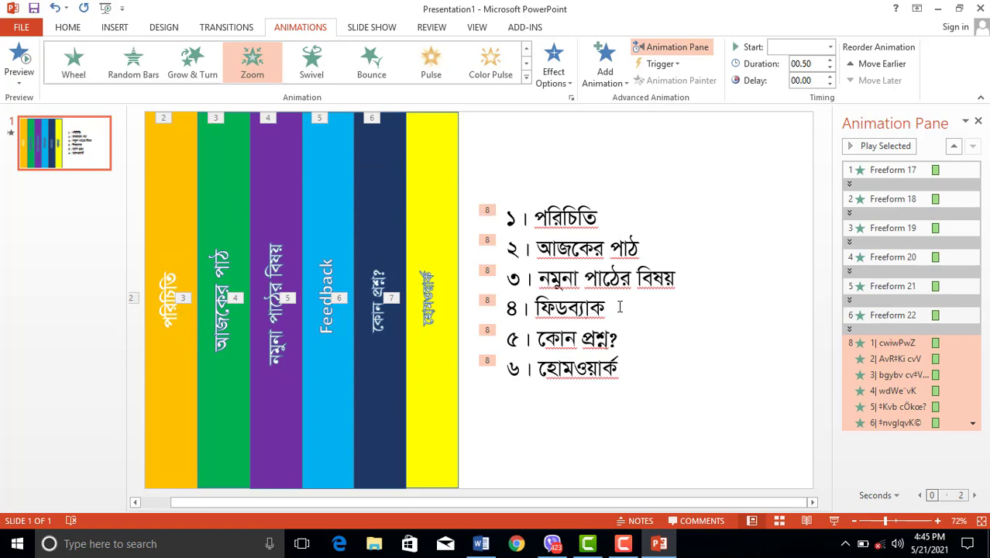
Set the six list-line Zoom animations to Start With Previous and deselect them
click(973, 424)
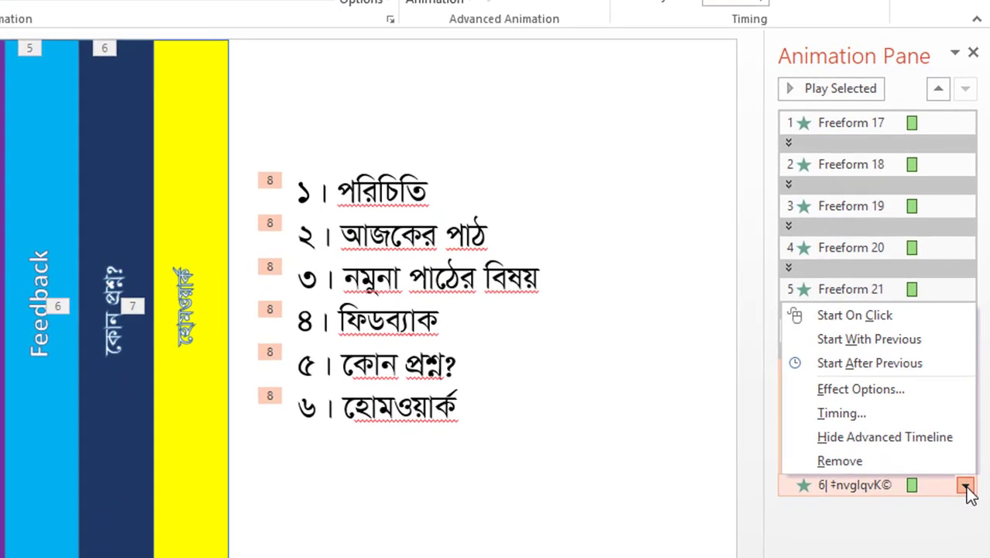
click(915, 341)
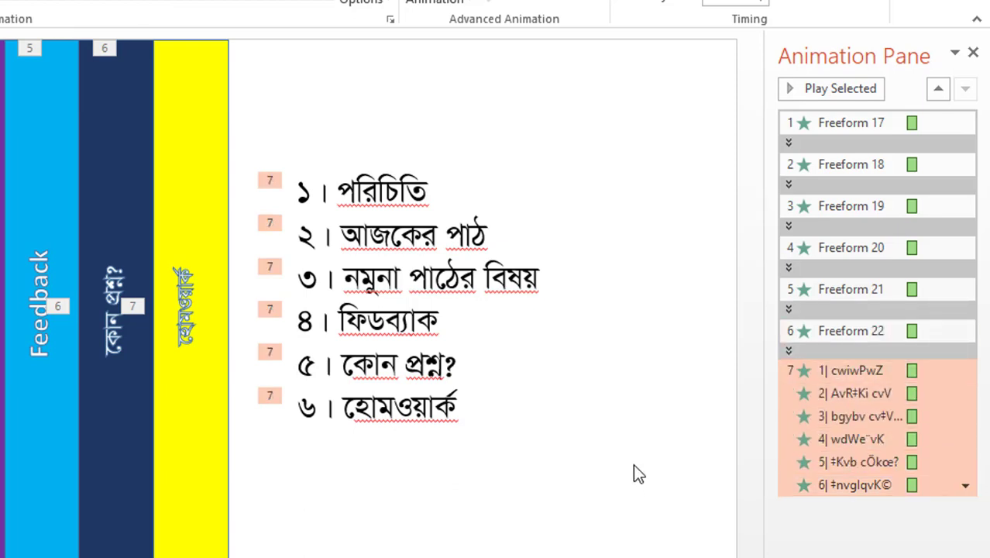
click(779, 542)
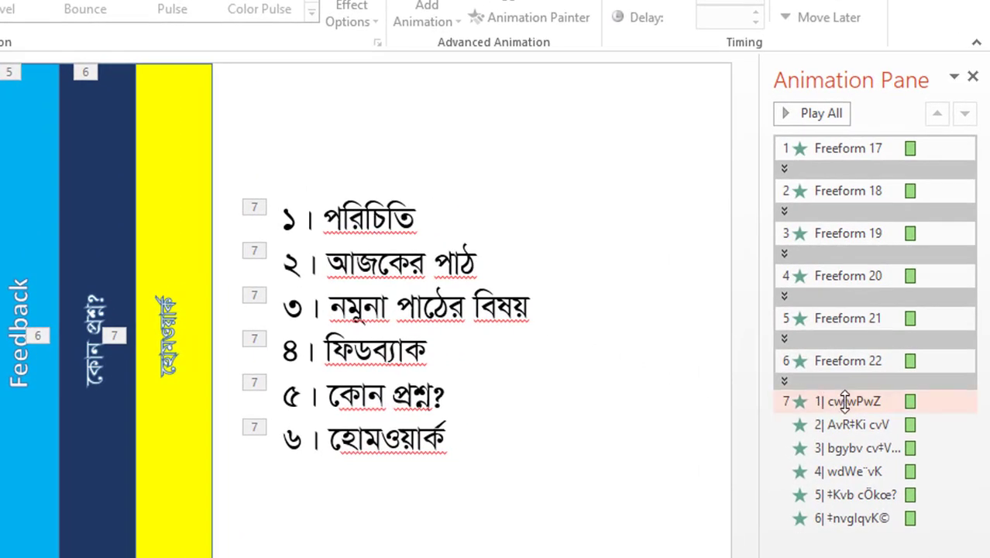
Move list line 1's animation directly after the Freeform 17 group in the animation order and check it in the slide show
click(845, 401)
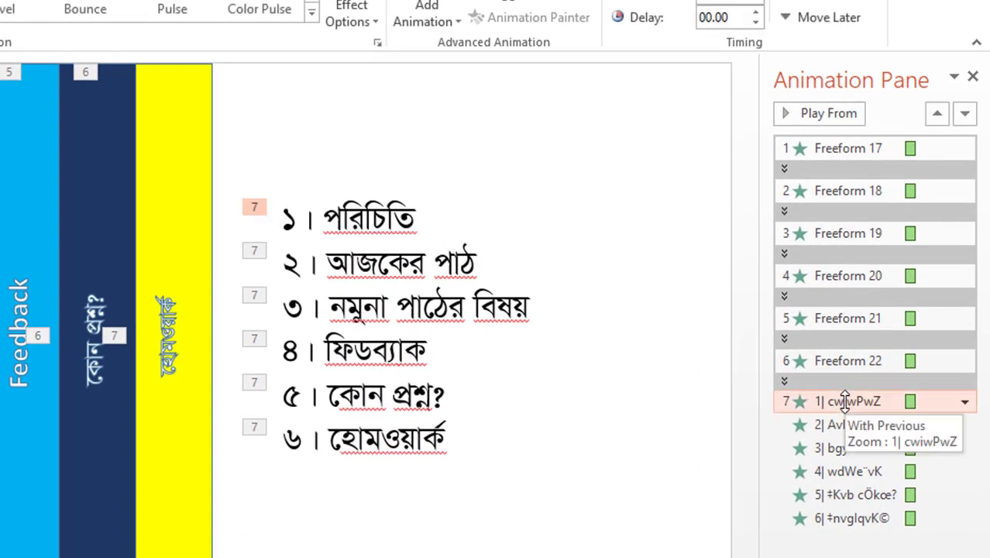
drag(850, 401, 871, 196)
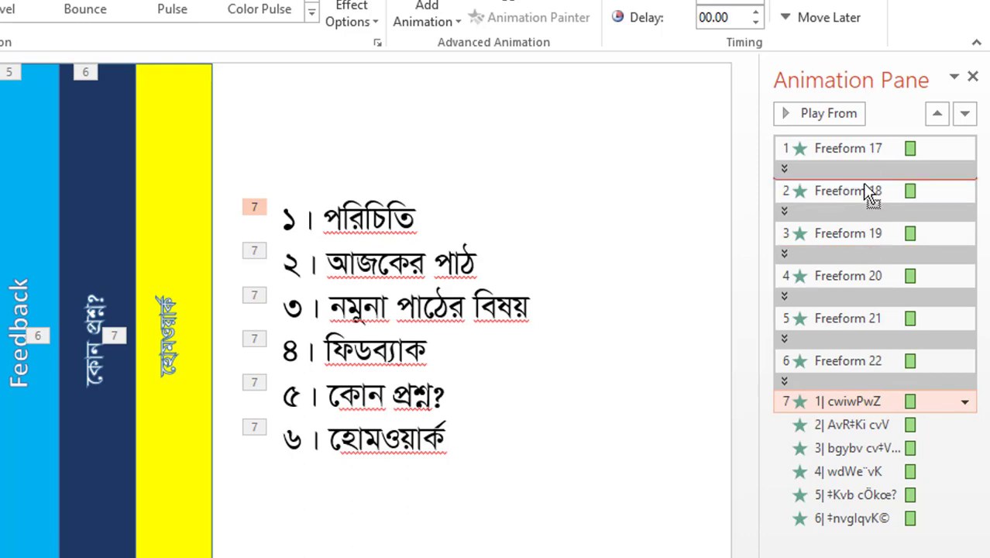
drag(871, 196, 866, 191)
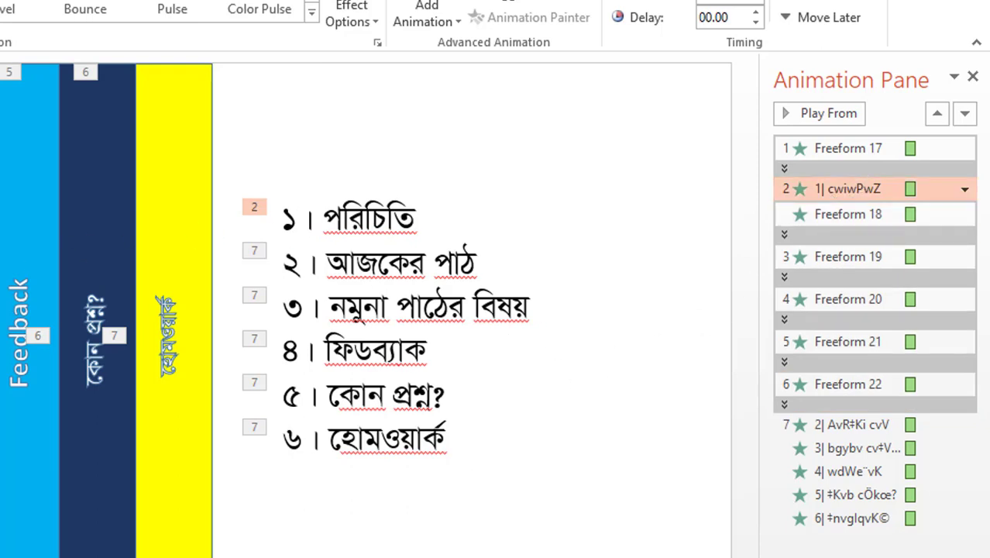
key(shift+F5)
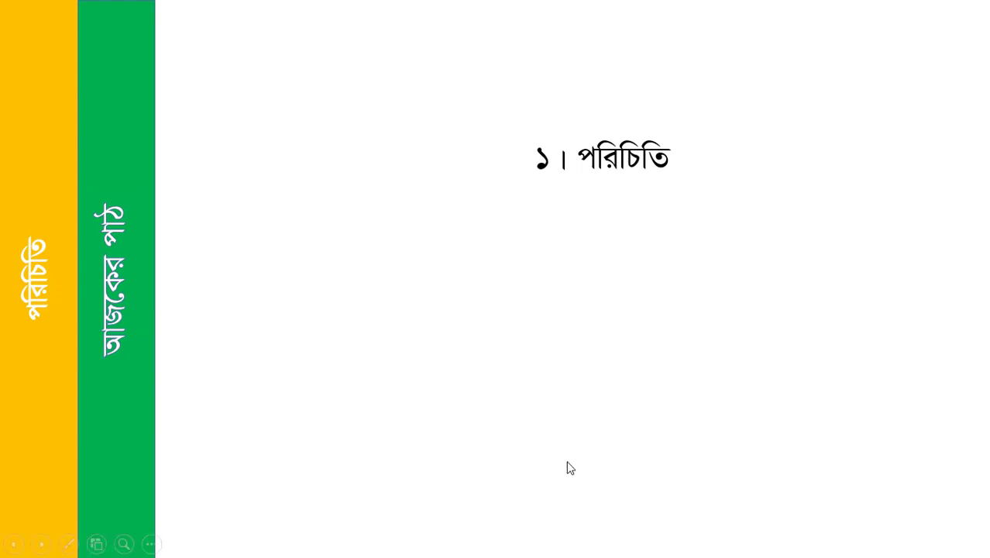
key(Escape)
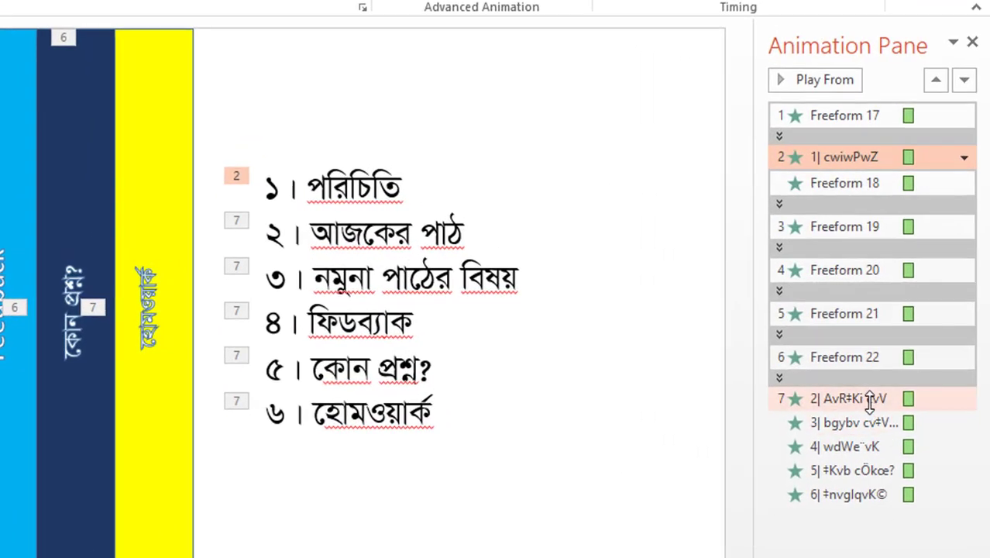
Reorder the animations so list line 2 follows the Freeform 18 group and line 3 follows the Freeform 19 group
click(868, 402)
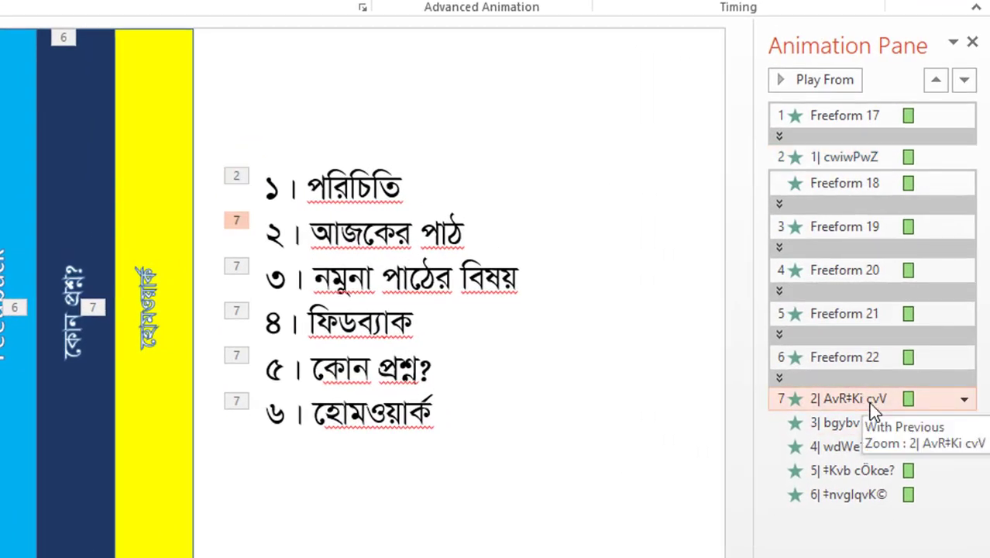
drag(869, 402, 874, 194)
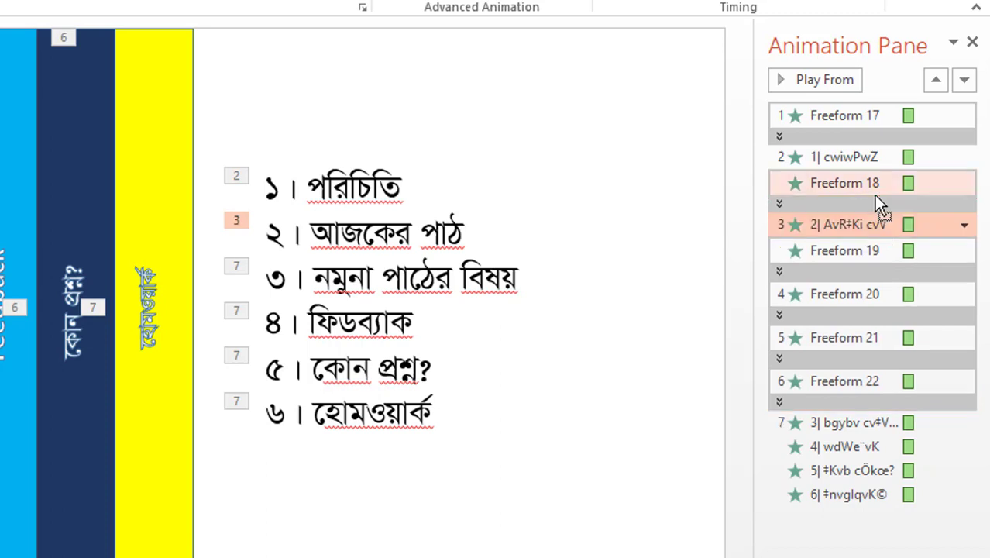
click(868, 425)
drag(868, 426, 880, 254)
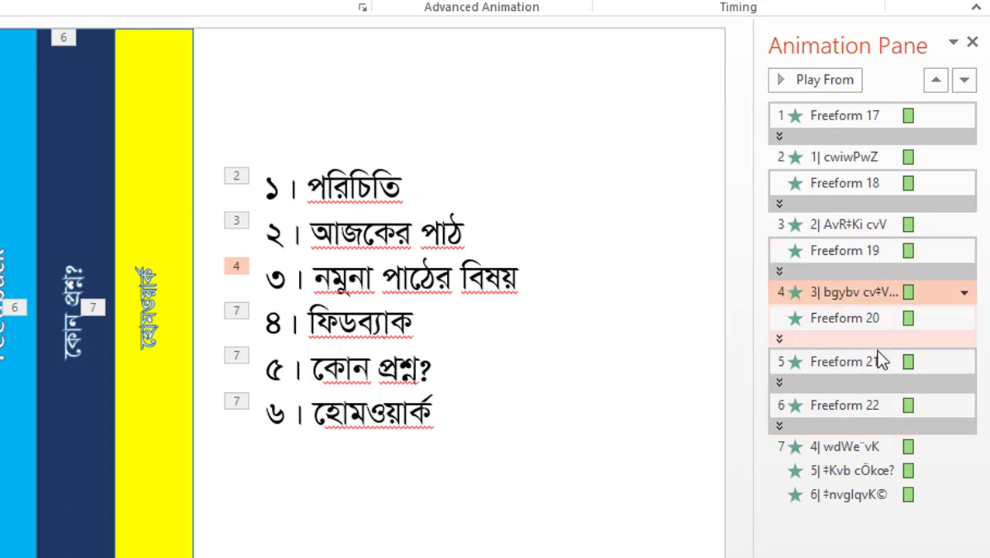
Move list line 4's animation after the Freeform 20 group and line 5's after the Freeform 21 group
click(855, 448)
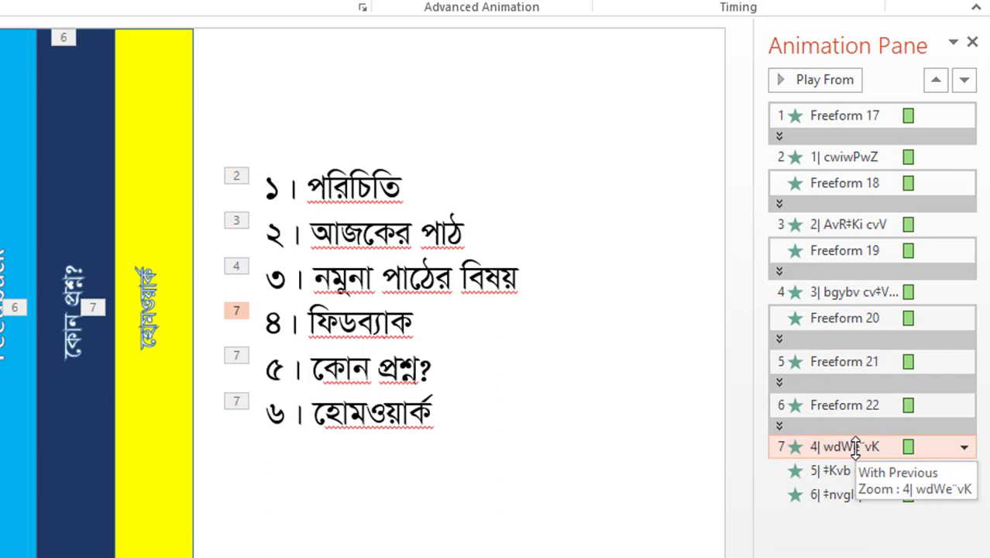
drag(856, 450, 871, 324)
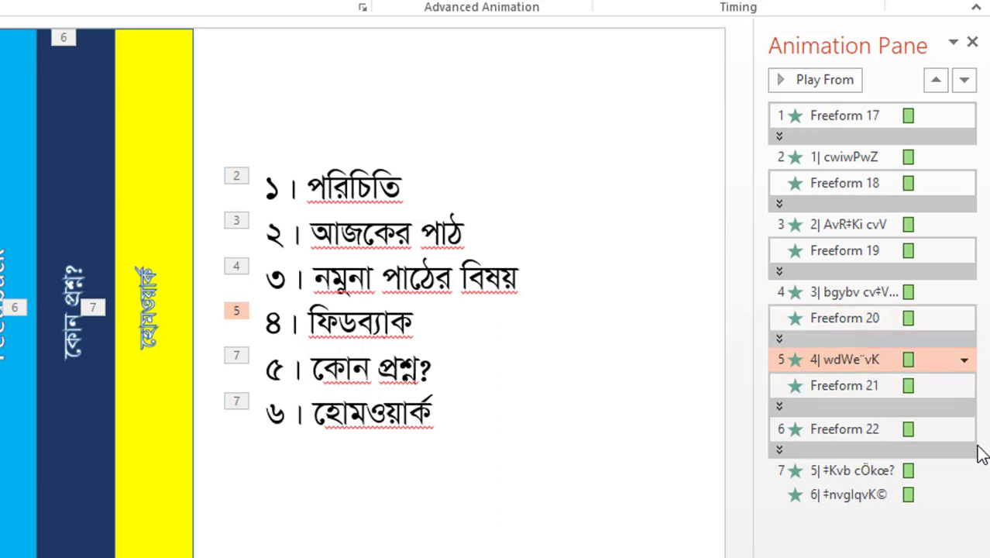
click(864, 473)
drag(864, 475, 876, 395)
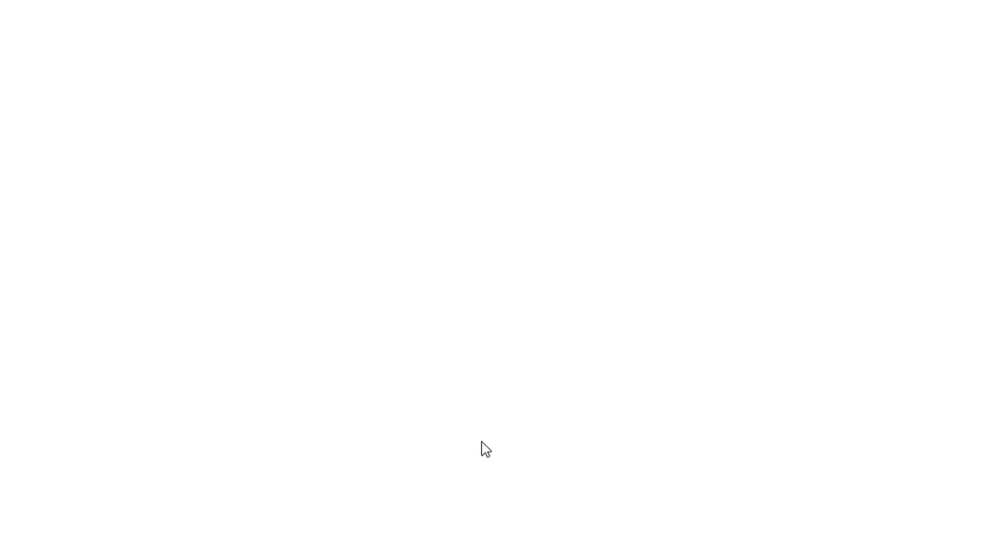
Play through the slide show to check the order of the strip and list animations
click(572, 415)
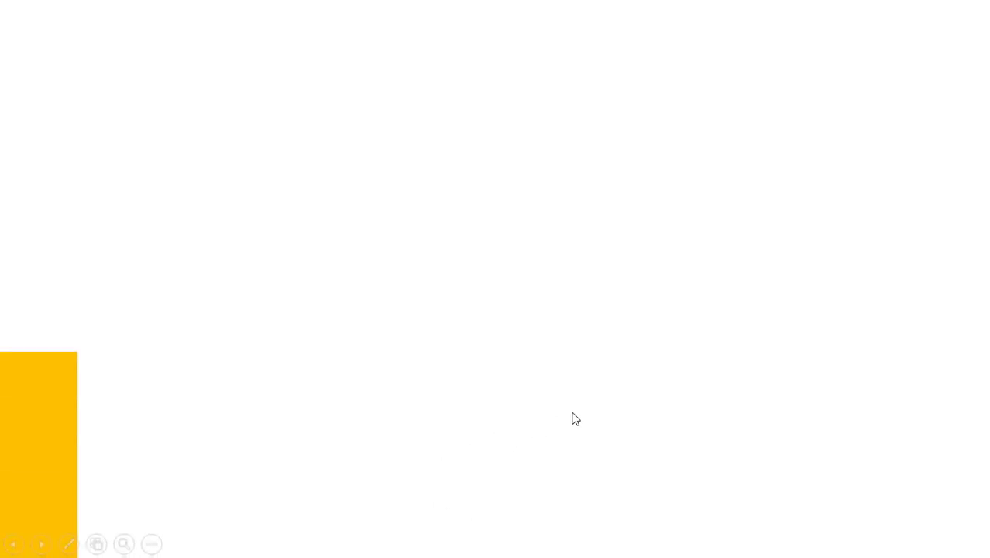